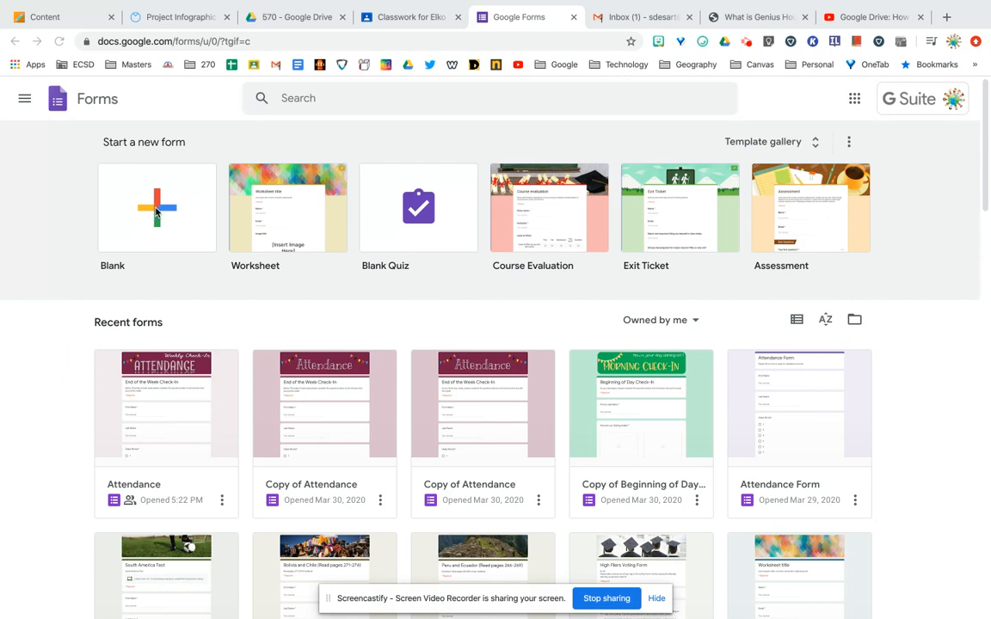
- Create a blank form and set it to send no response receipts, limit to 1 response, and allow editing after submission
{"action": "left_click", "coordinate": [157, 213]}
{"action": "left_click", "coordinate": [157, 211]}
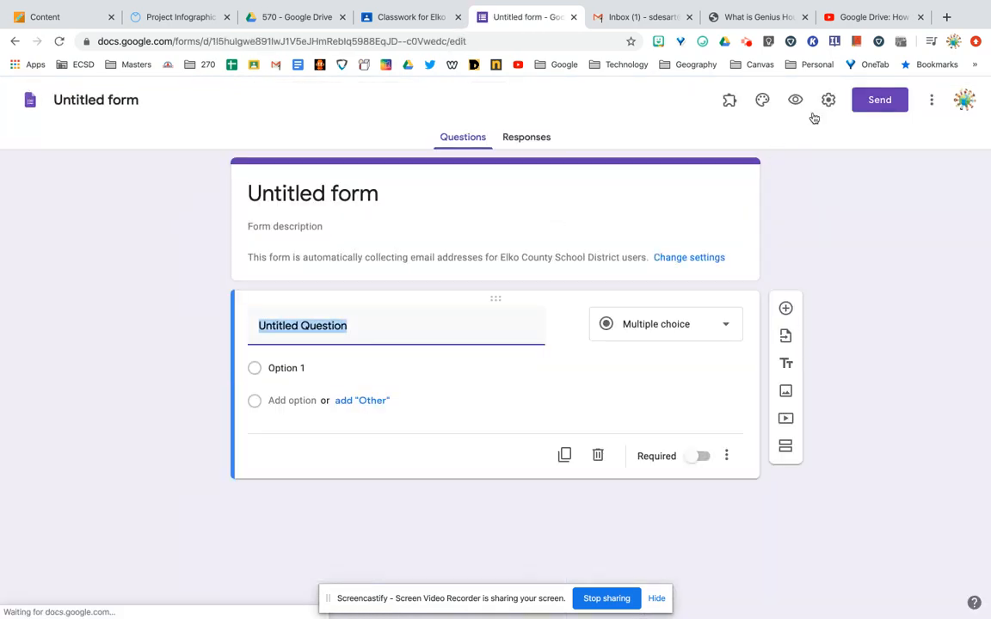
{"action": "left_click", "coordinate": [829, 100]}
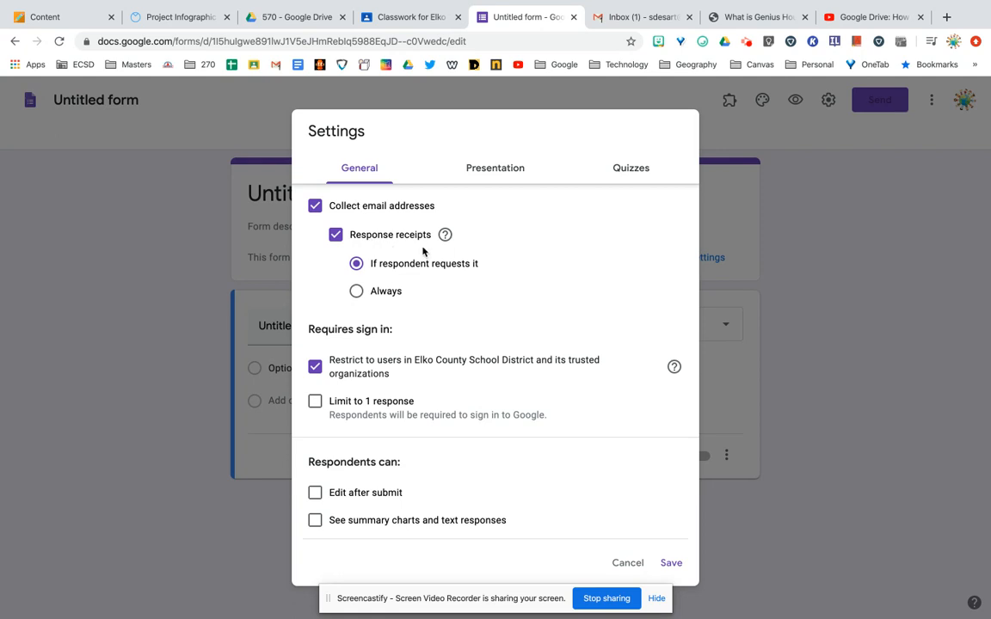
{"action": "left_click", "coordinate": [335, 236]}
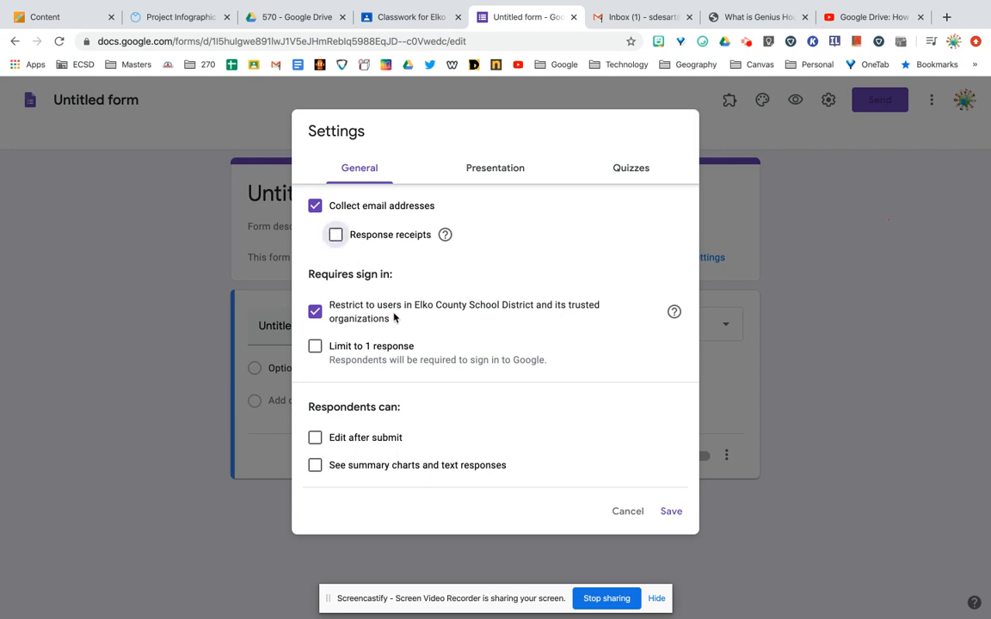
{"action": "left_click", "coordinate": [314, 349]}
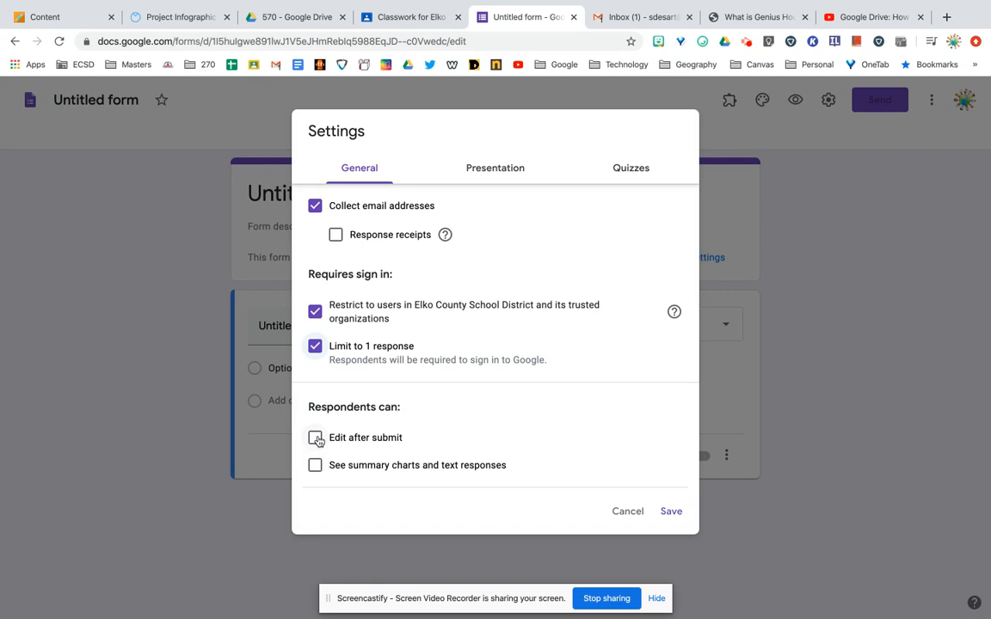
{"action": "left_click", "coordinate": [316, 438]}
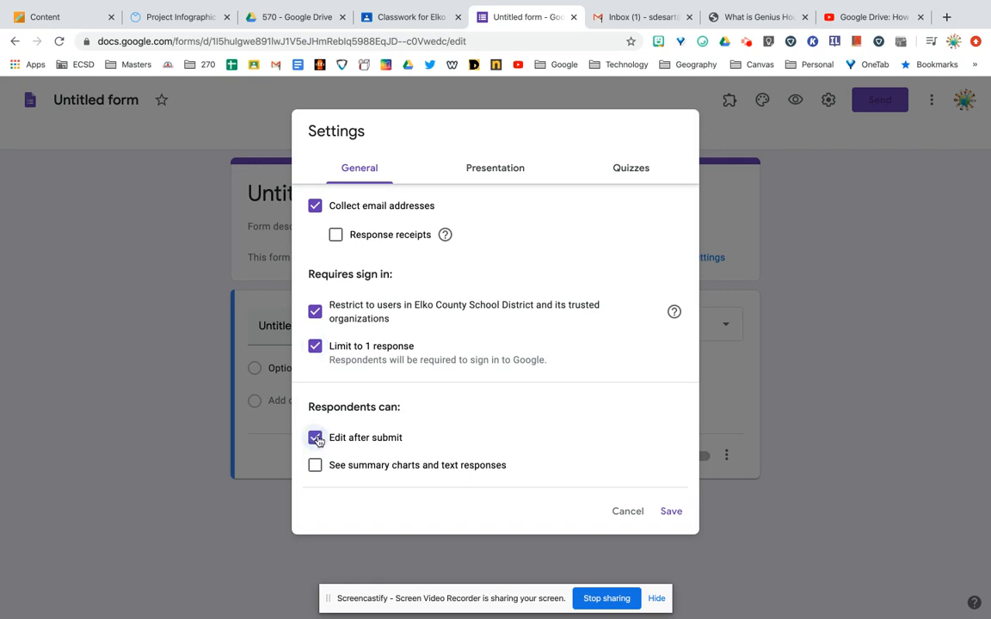
- Make the form a quiz with grades released immediately after each submission, and save the settings
{"action": "left_click", "coordinate": [484, 184]}
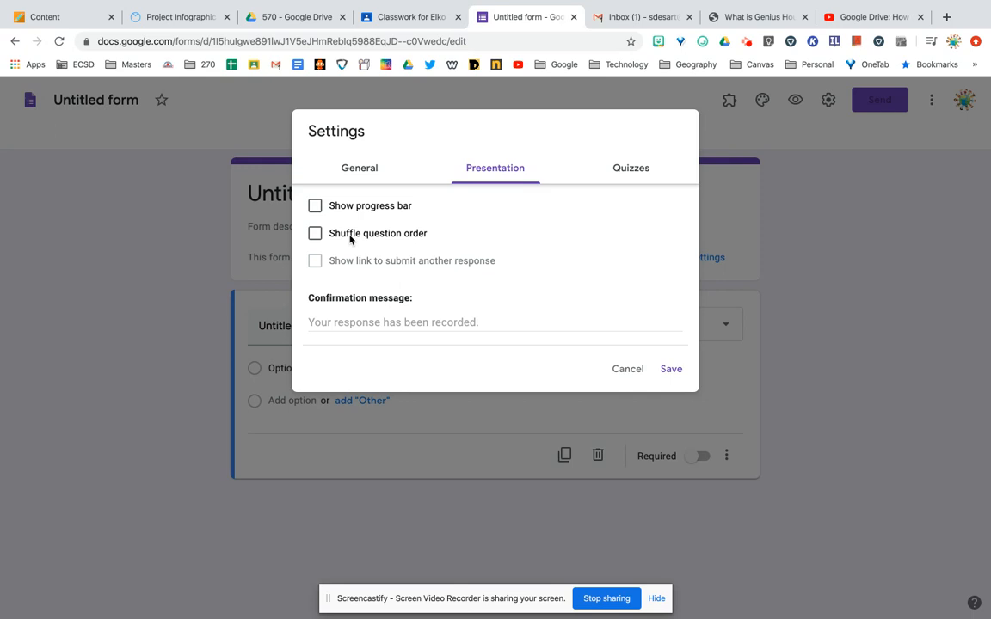
{"action": "left_click", "coordinate": [611, 179]}
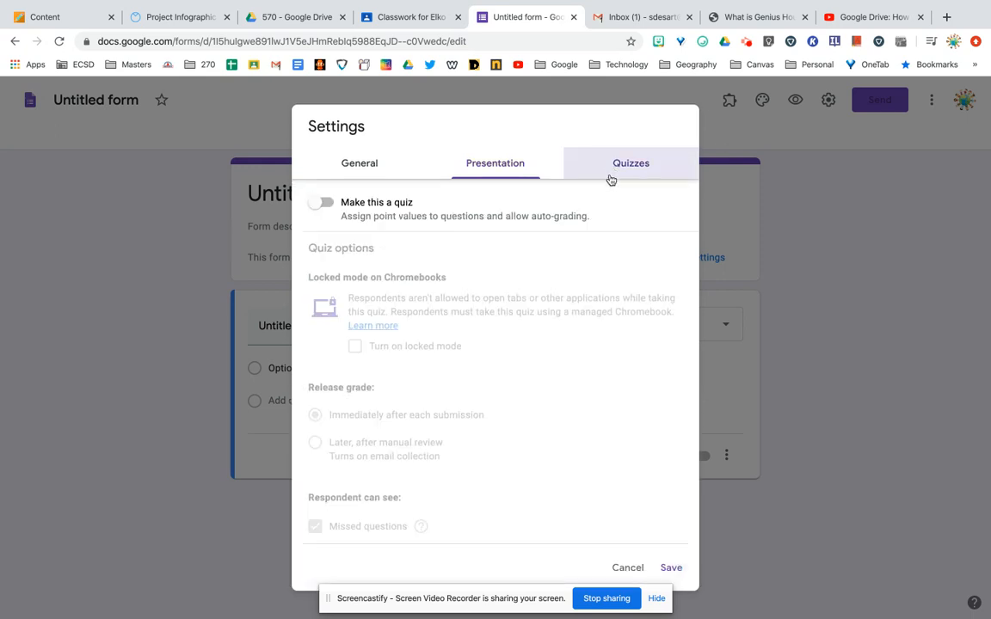
{"action": "left_click", "coordinate": [326, 204]}
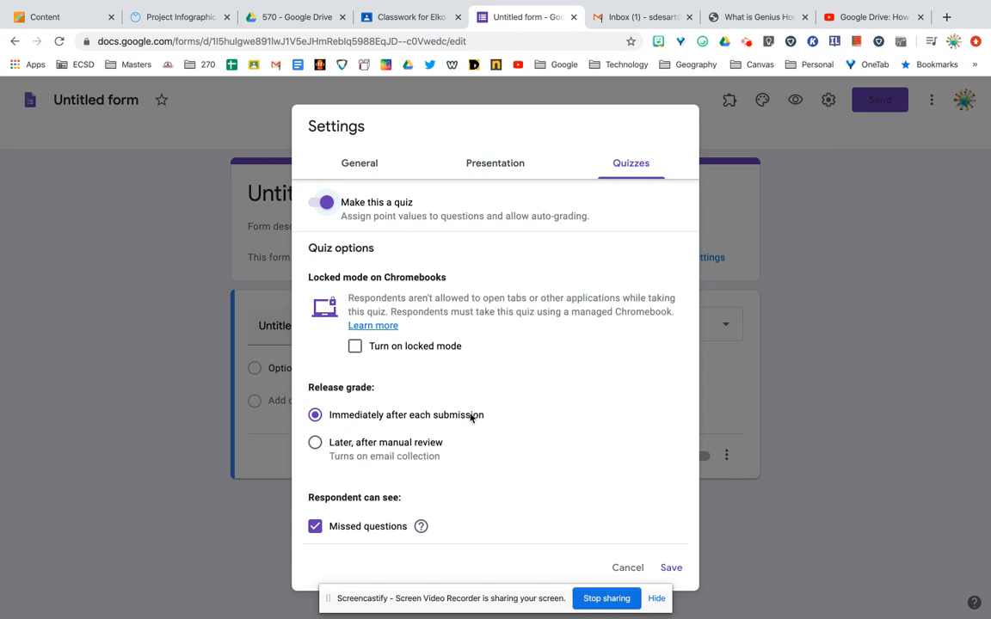
{"action": "scroll", "coordinate": [472, 418], "scroll_direction": "down", "scroll_amount": 2}
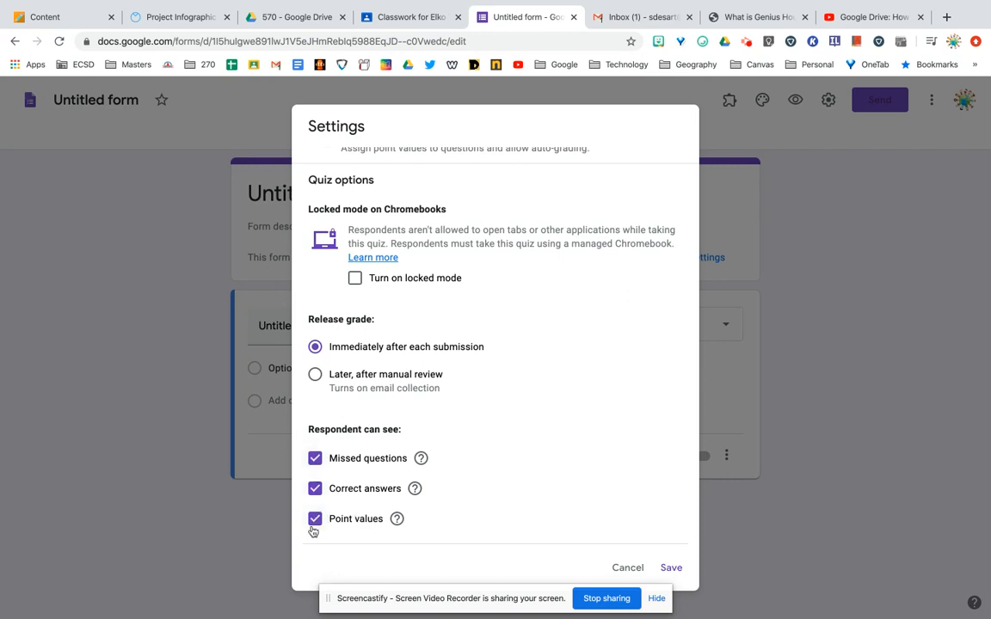
{"action": "left_click", "coordinate": [671, 569]}
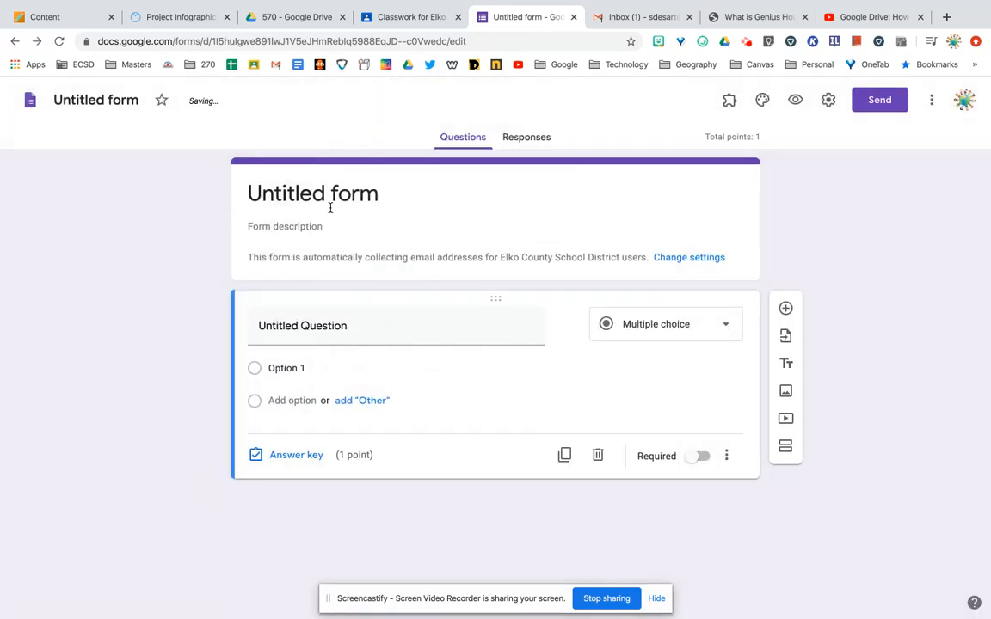
- Title the form "Test" and apply the same name to the form file
{"action": "left_click", "coordinate": [330, 208]}
{"action": "type", "text": "Test"}
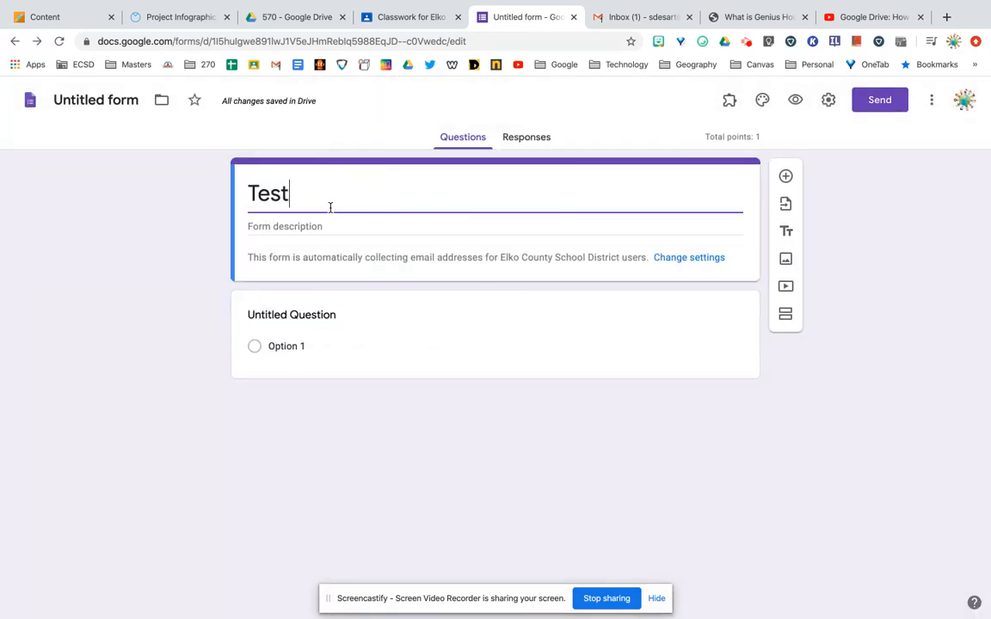
{"action": "left_click", "coordinate": [90, 101]}
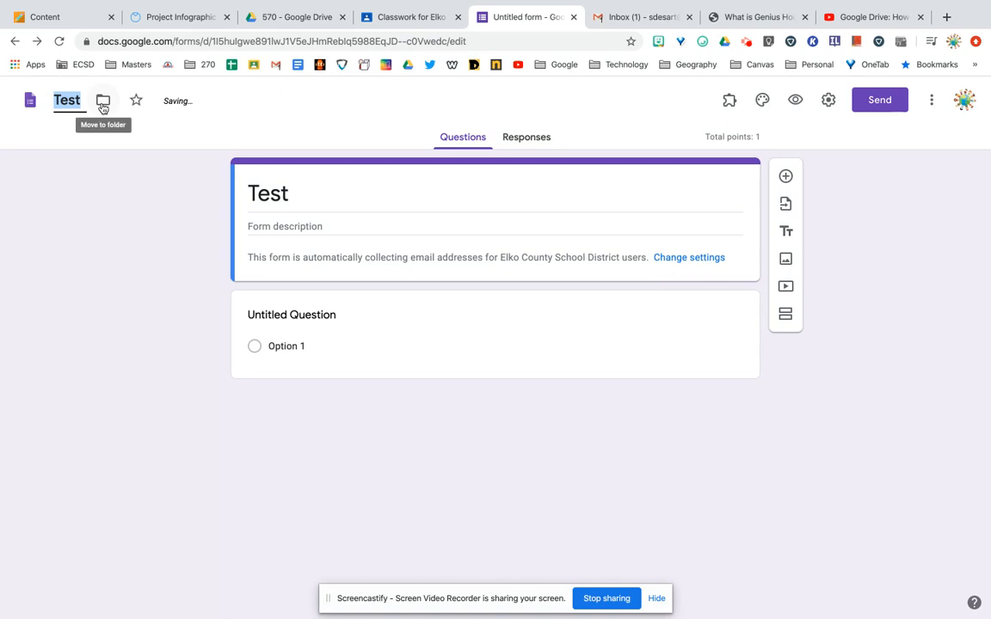
- Create two short-answer questions titled "First Name" and "Last Name"
{"action": "left_click", "coordinate": [287, 317]}
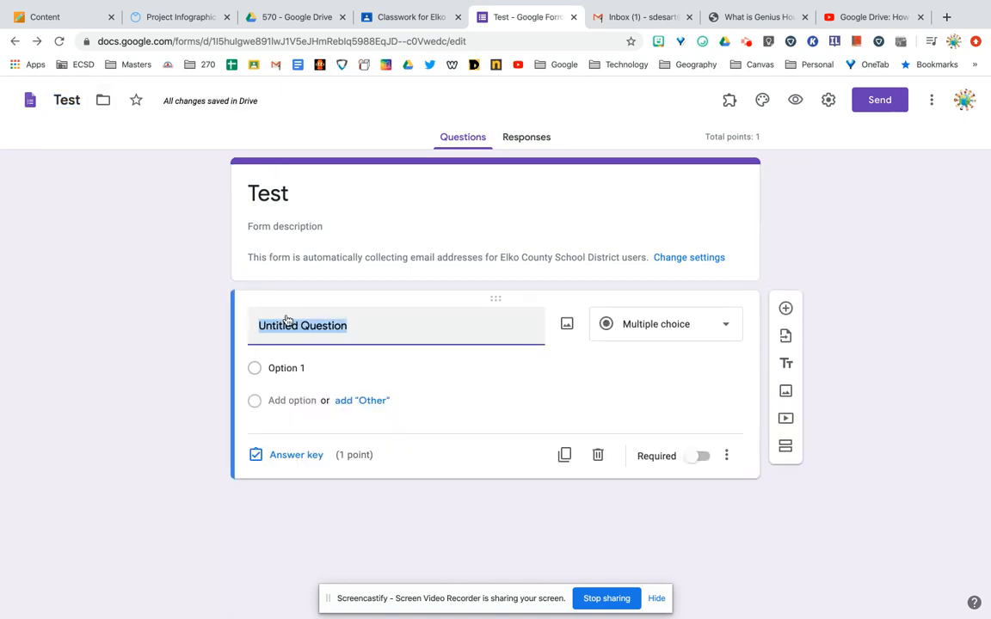
{"action": "type", "text": "First Name"}
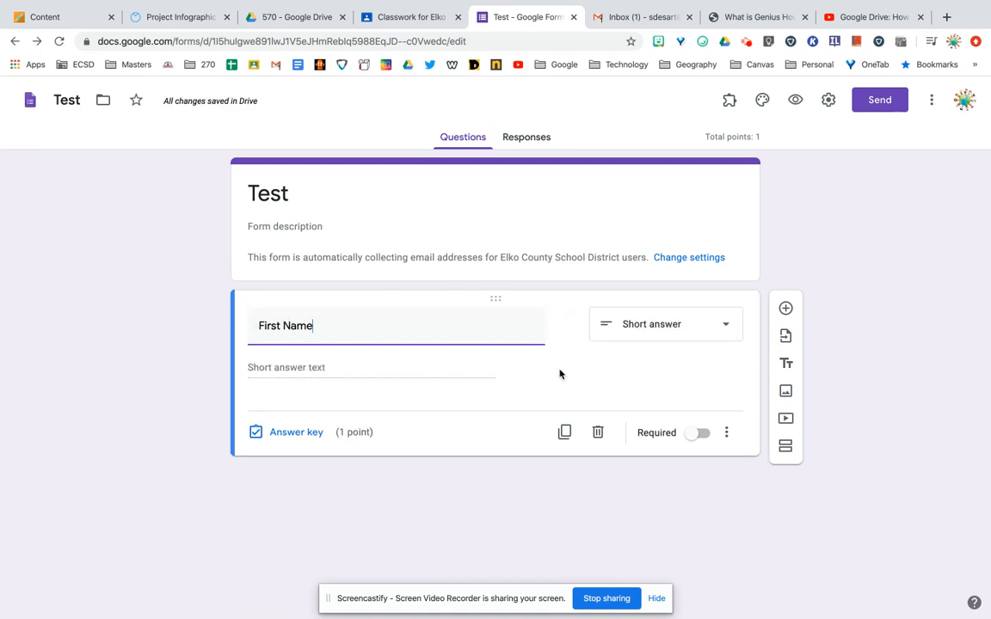
{"action": "left_click", "coordinate": [787, 310]}
{"action": "type", "text": "Last N"}
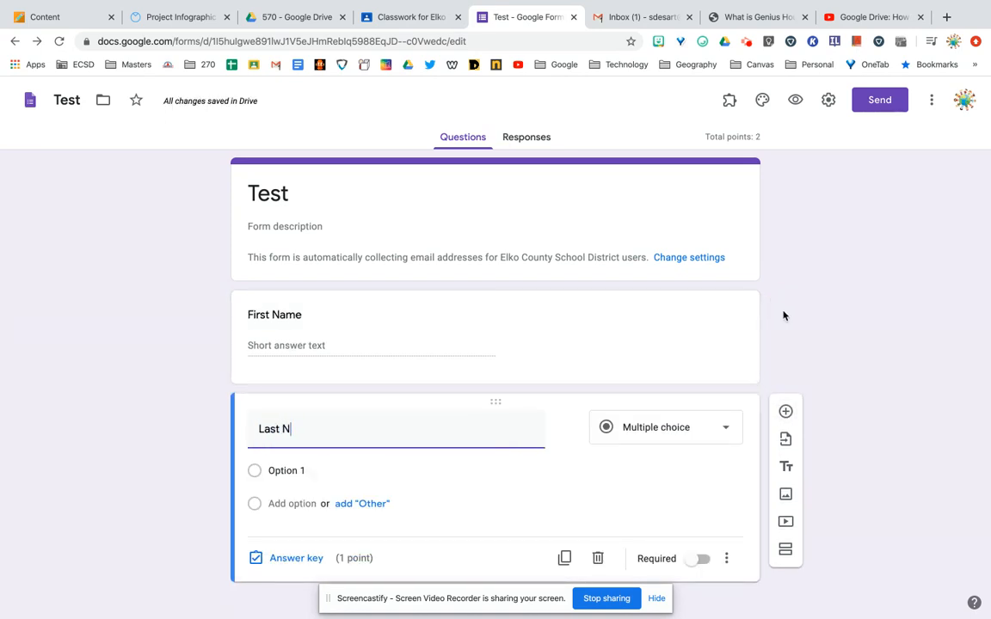
{"action": "type", "text": "ame"}
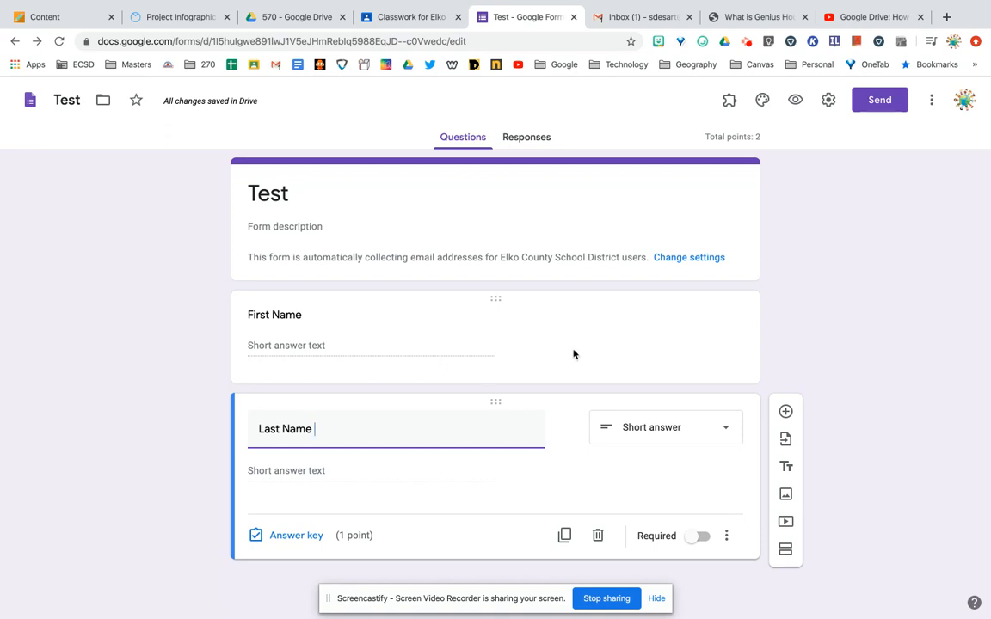
- Make both the First Name and Last Name questions required
{"action": "left_click", "coordinate": [616, 358]}
{"action": "left_click", "coordinate": [705, 437]}
{"action": "left_click", "coordinate": [609, 491]}
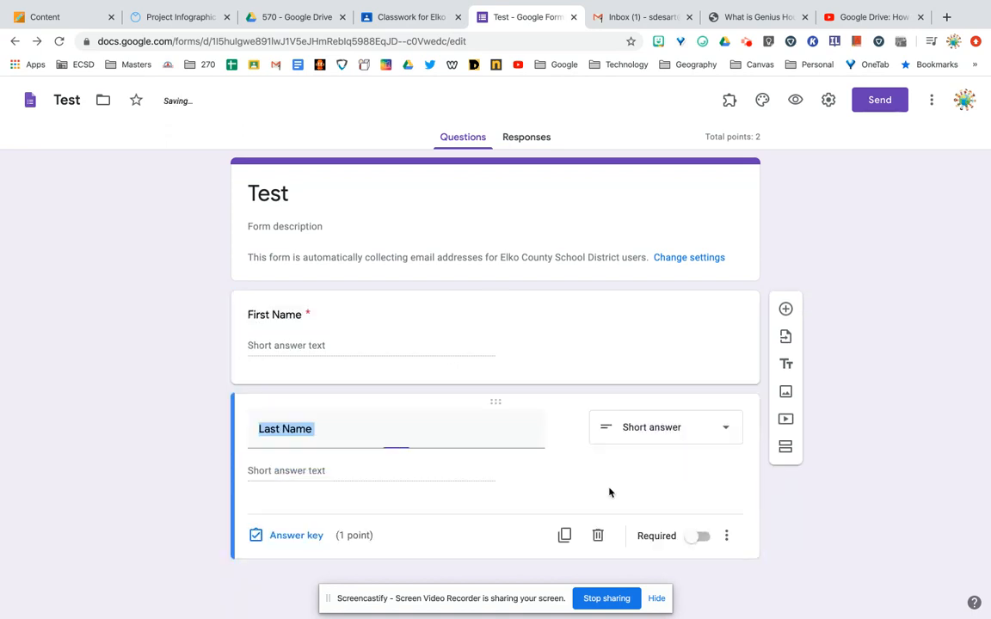
{"action": "left_click", "coordinate": [705, 537]}
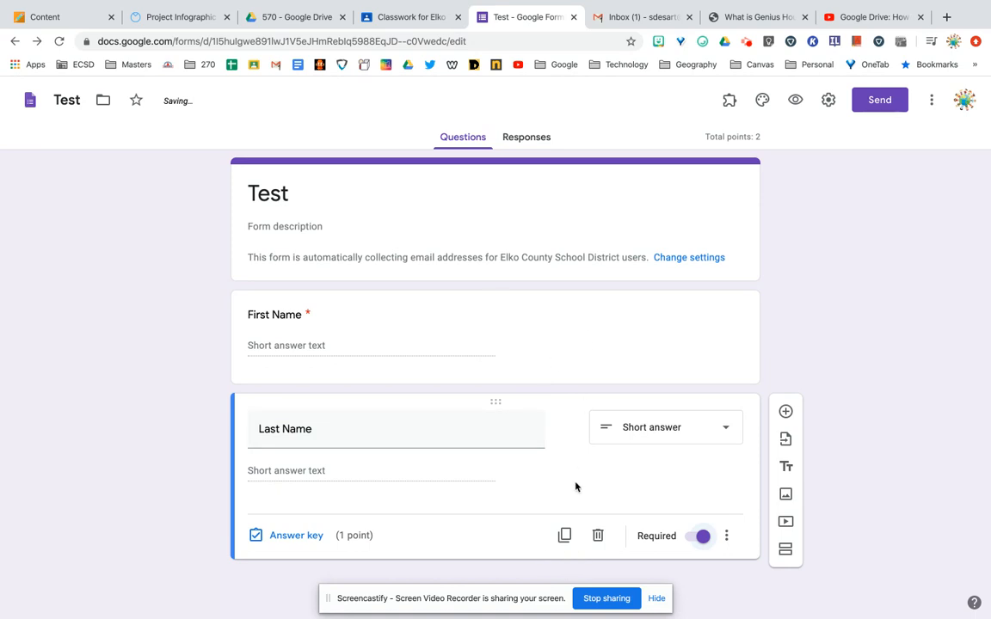
- Set the point value of the First Name and Last Name questions to 0 in their answer keys
{"action": "left_click", "coordinate": [378, 318]}
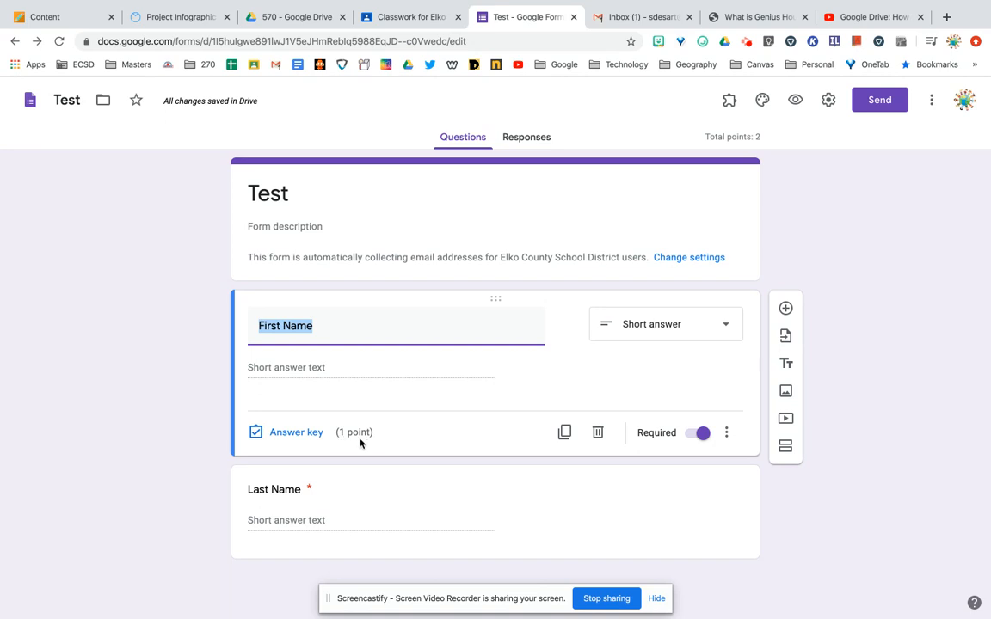
{"action": "left_click", "coordinate": [307, 433]}
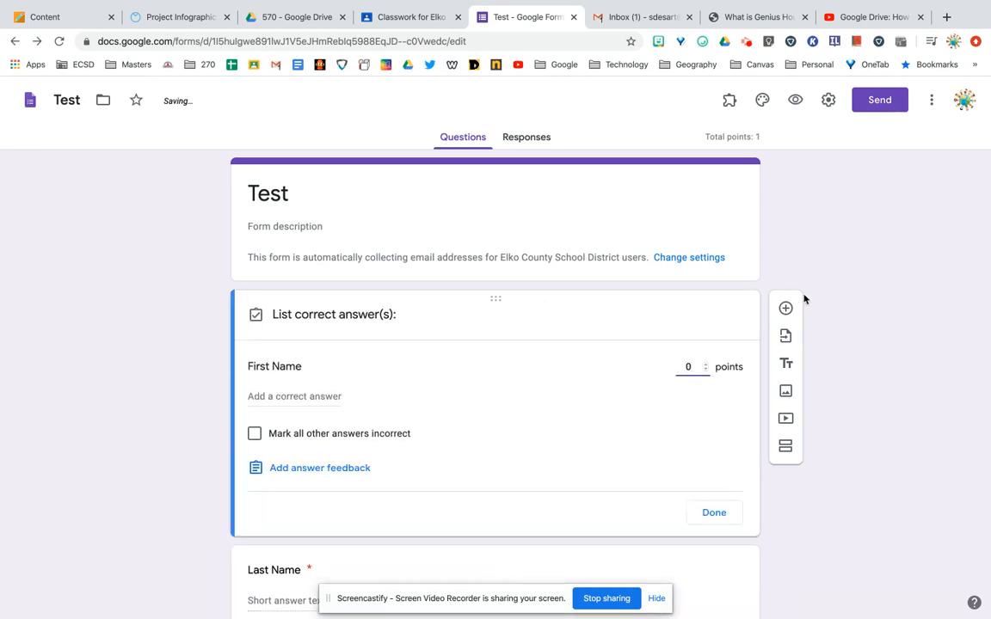
{"action": "scroll", "coordinate": [671, 512], "scroll_direction": "down", "scroll_amount": 1}
{"action": "left_click", "coordinate": [464, 514]}
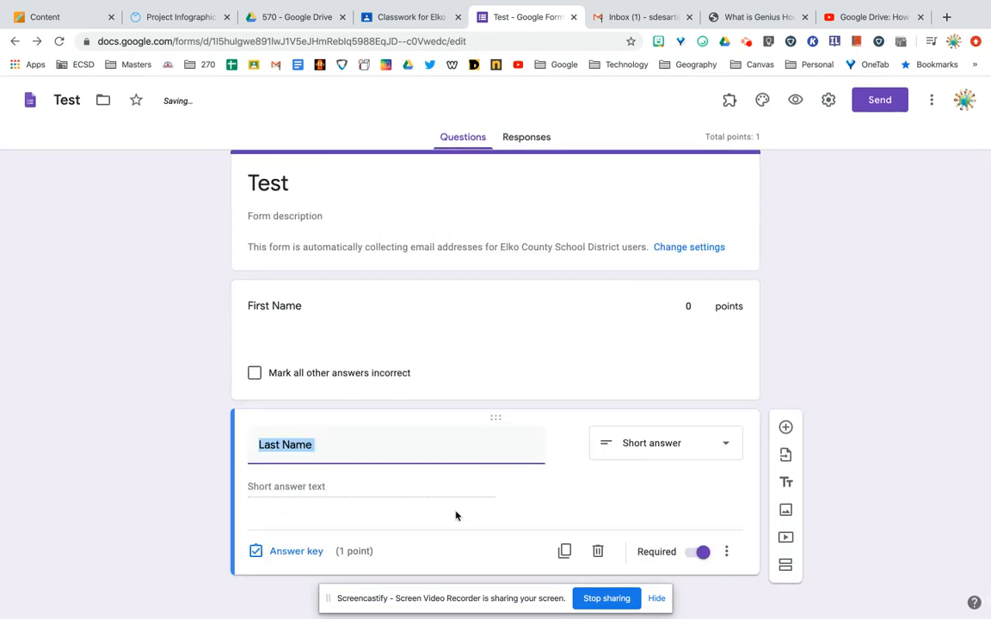
{"action": "left_click", "coordinate": [308, 553]}
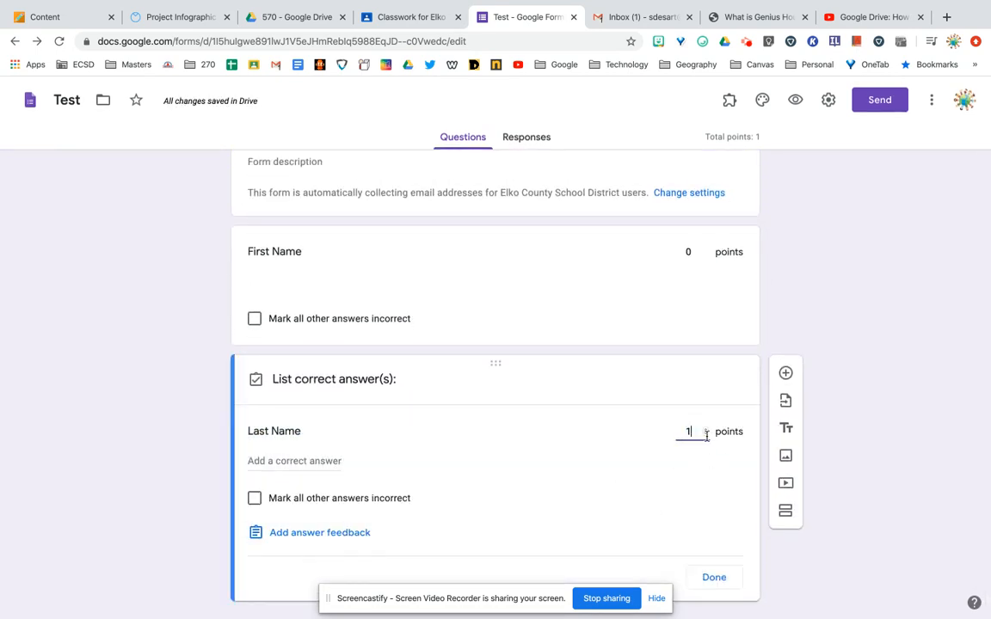
{"action": "left_click", "coordinate": [705, 438]}
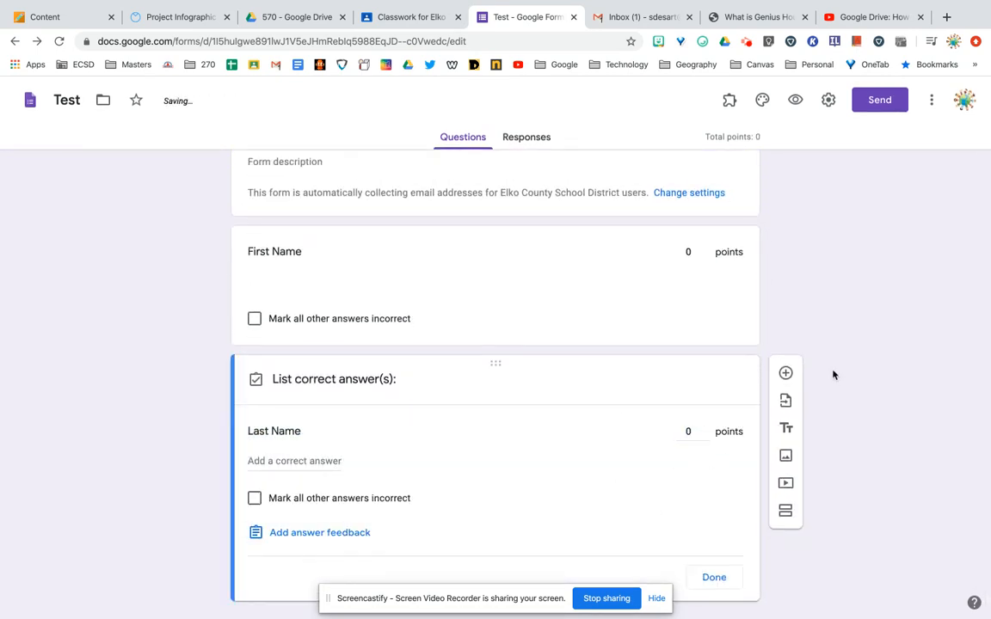
- Add a multiple-choice question titled "Period" with the options 1, 2, 3, 4 and 5
{"action": "left_click", "coordinate": [785, 372]}
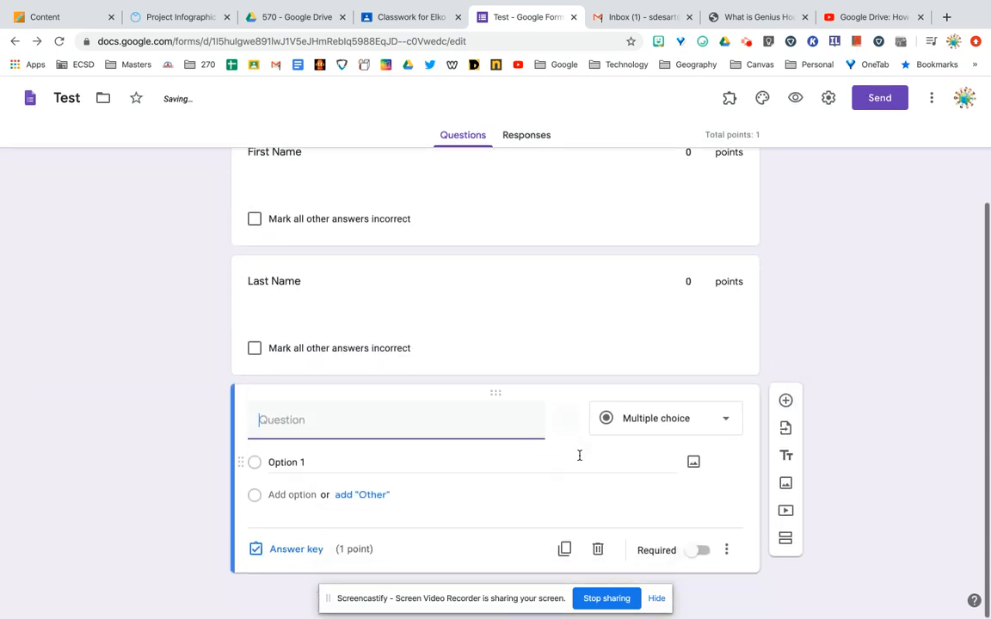
{"action": "type", "text": "Period"}
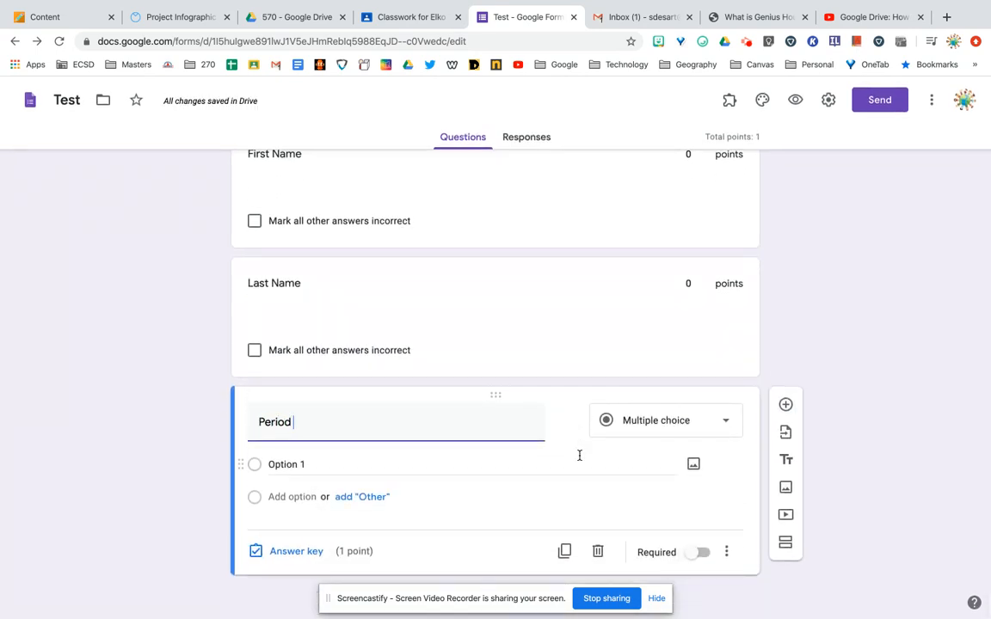
{"action": "left_click", "coordinate": [365, 465]}
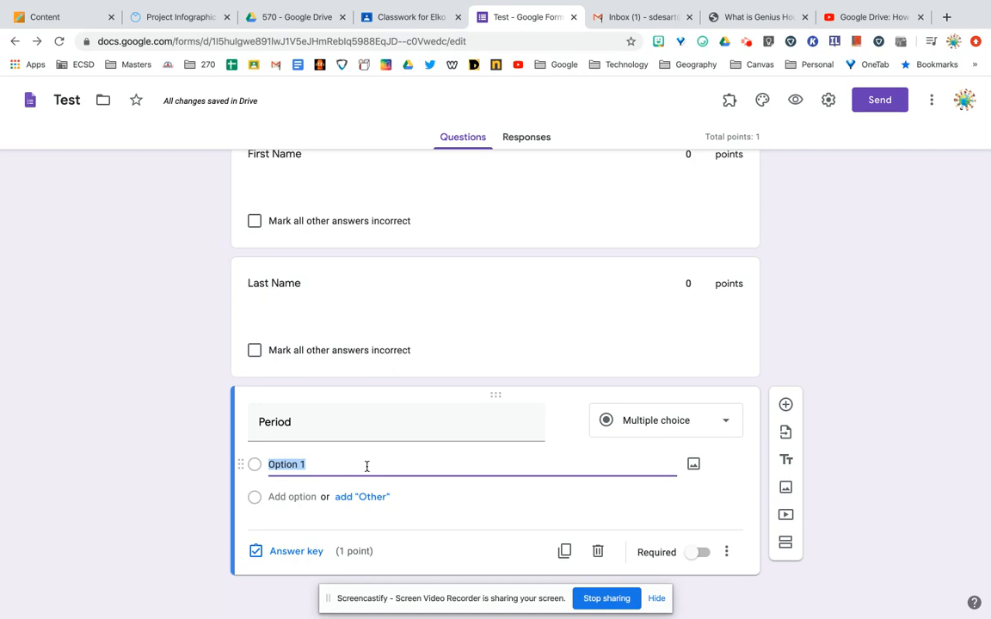
{"action": "type", "text": "1"}
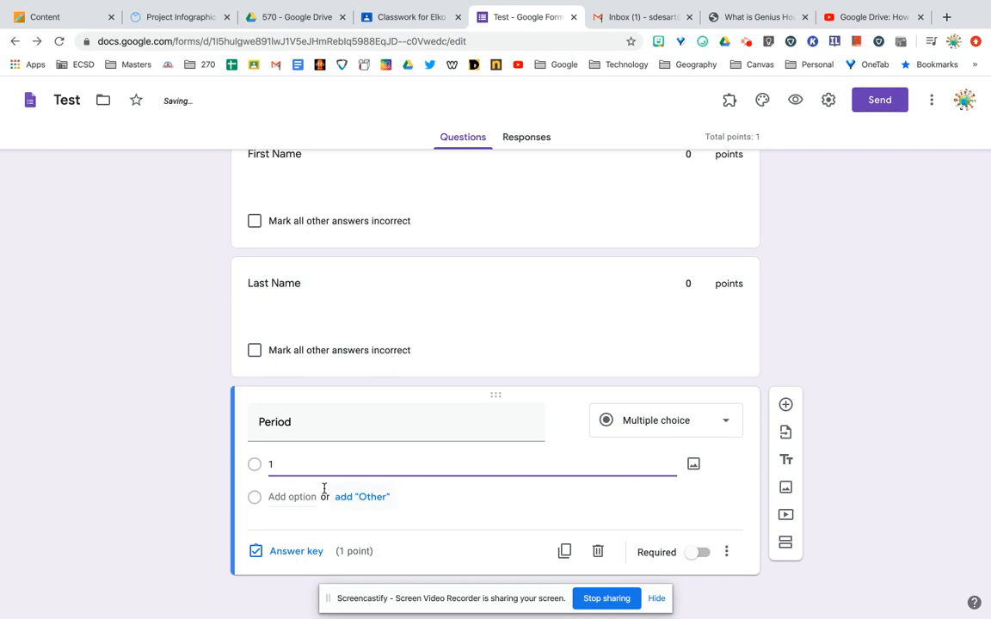
{"action": "left_click", "coordinate": [349, 467]}
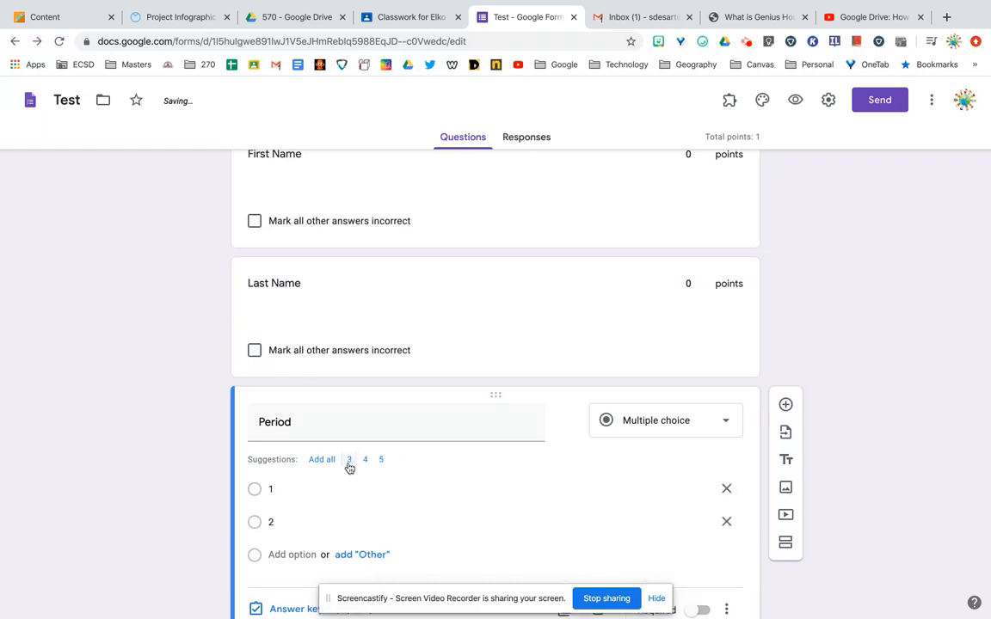
{"action": "left_click", "coordinate": [354, 467]}
{"action": "left_click", "coordinate": [353, 465]}
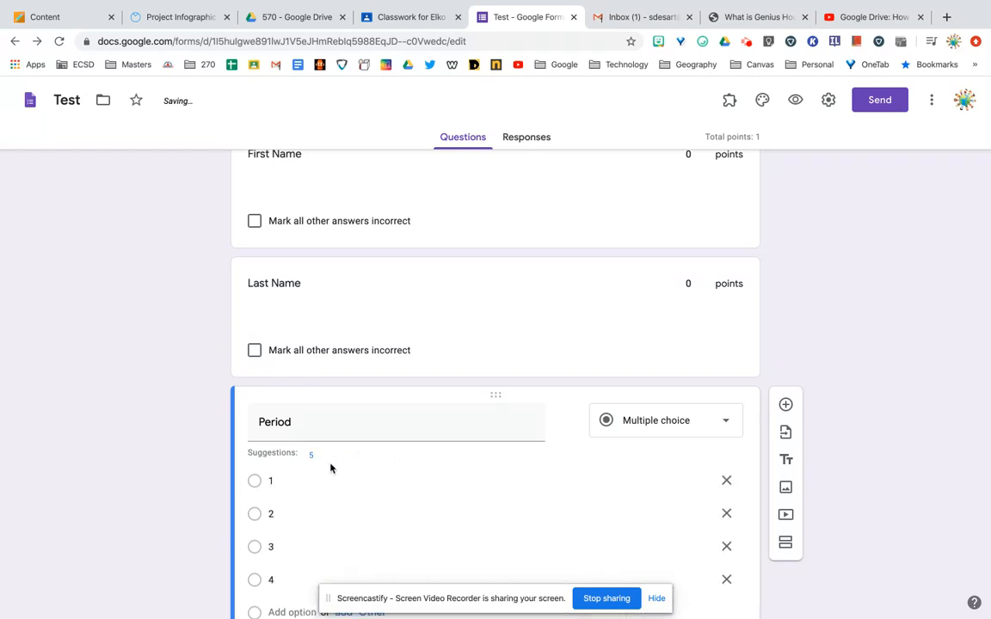
{"action": "left_click", "coordinate": [312, 457]}
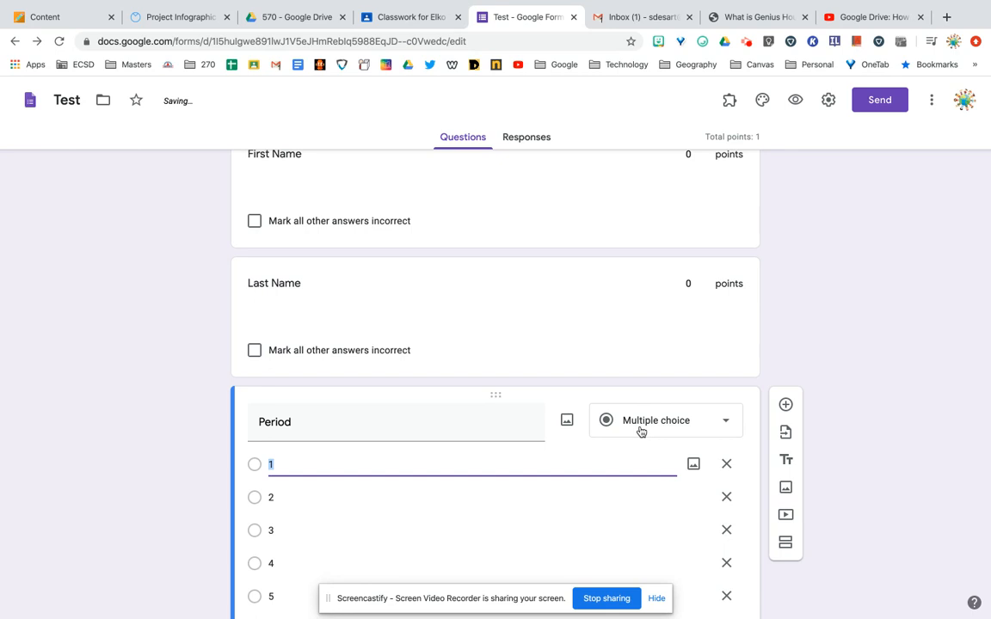
- Add another multiple-choice question below Period and set the Period question's value to 0 points
{"action": "scroll", "coordinate": [641, 432], "scroll_direction": "down", "scroll_amount": 3}
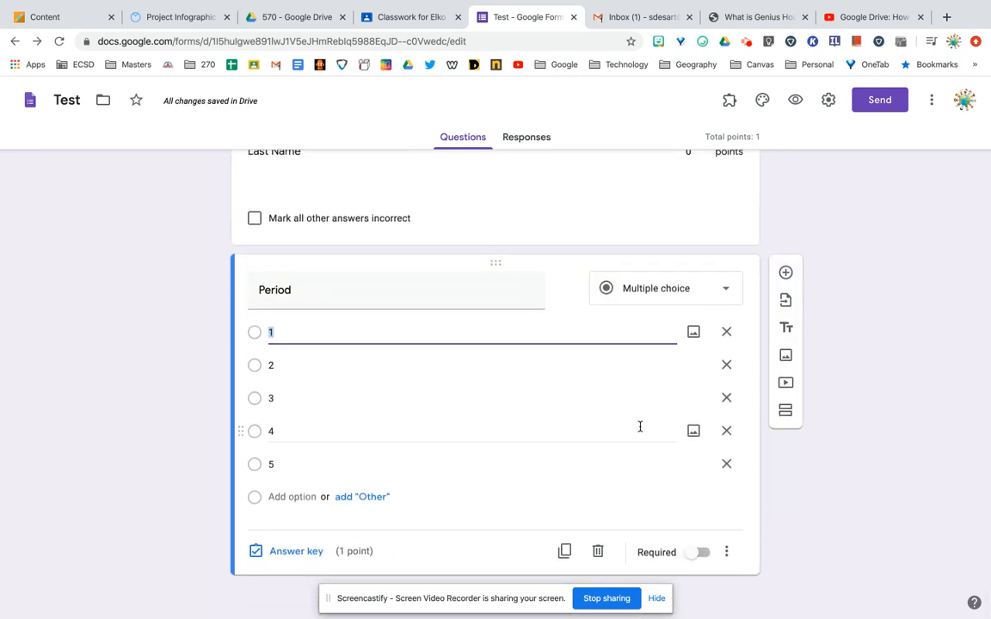
{"action": "left_click", "coordinate": [786, 275]}
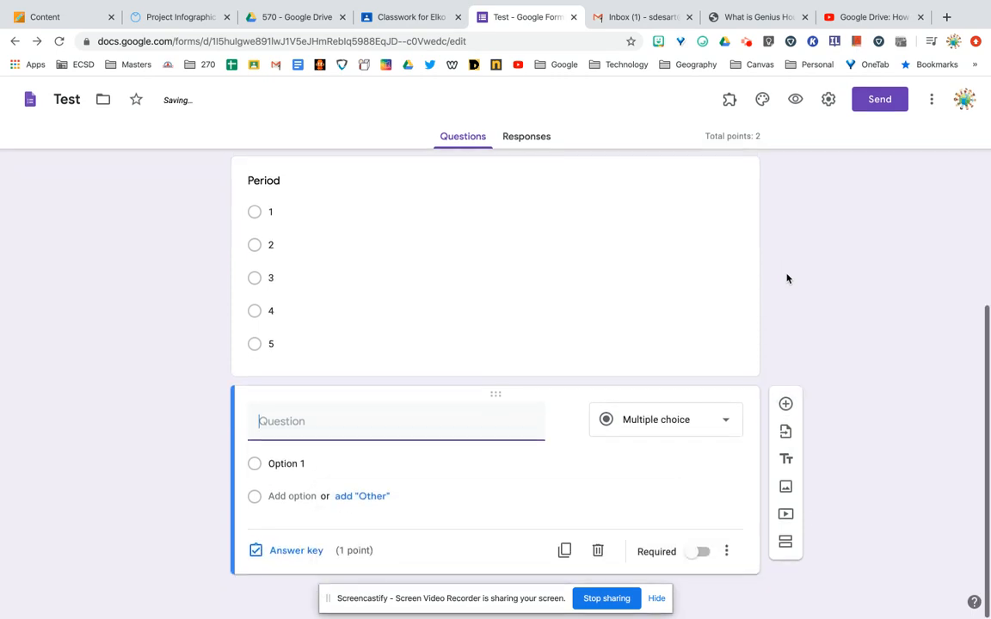
{"action": "left_click", "coordinate": [488, 240]}
{"action": "left_click", "coordinate": [305, 456]}
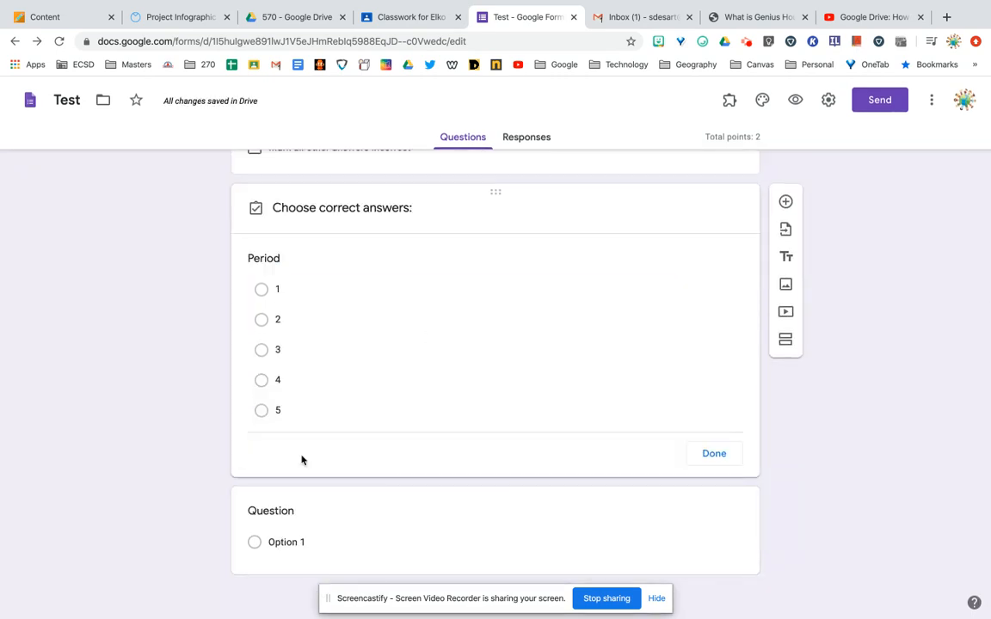
{"action": "double_click", "coordinate": [686, 260]}
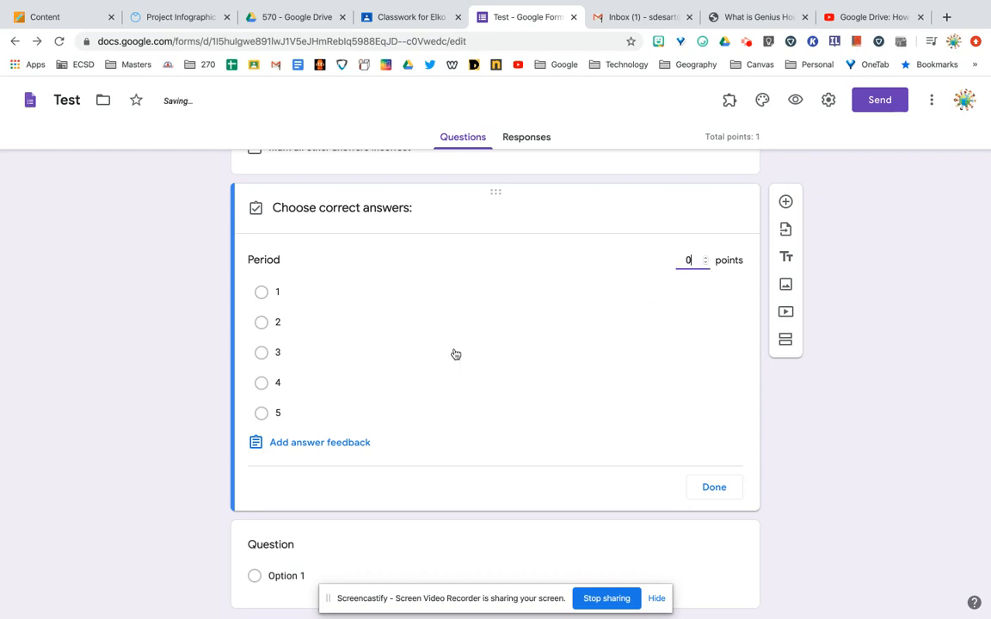
- Title the new multiple-choice question below Period "Question"
{"action": "scroll", "coordinate": [478, 411], "scroll_direction": "down", "scroll_amount": 1}
{"action": "left_click", "coordinate": [421, 544]}
{"action": "left_click", "coordinate": [387, 431]}
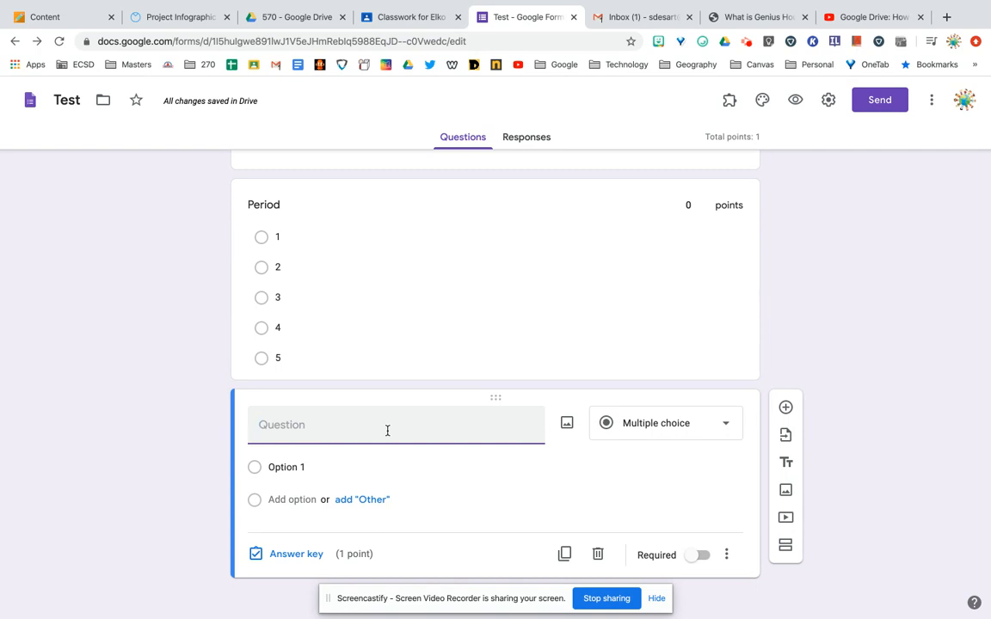
{"action": "type", "text": "Question"}
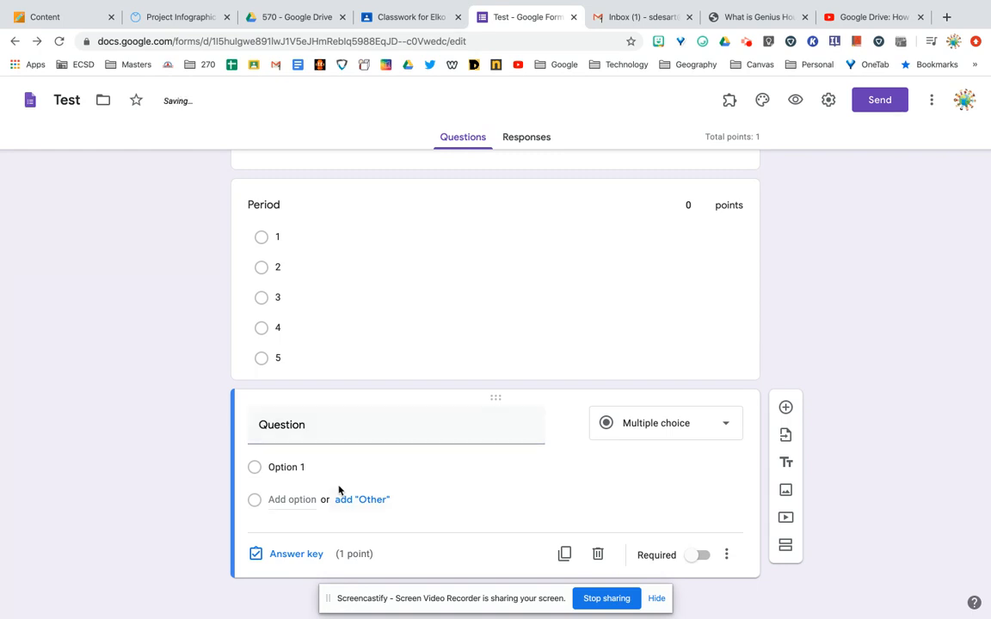
- Give the multiple-choice question the options "Answer 1", "Answer 2" and "Answer 3"
{"action": "left_click", "coordinate": [327, 473]}
{"action": "type", "text": "An"}
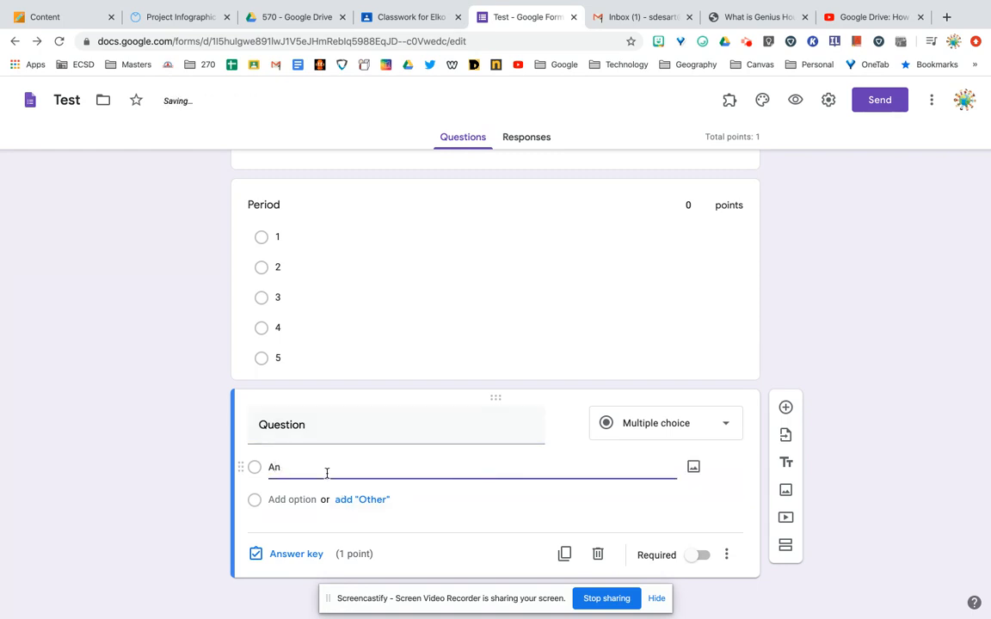
{"action": "type", "text": "swer 1"}
{"action": "key", "text": "Return"}
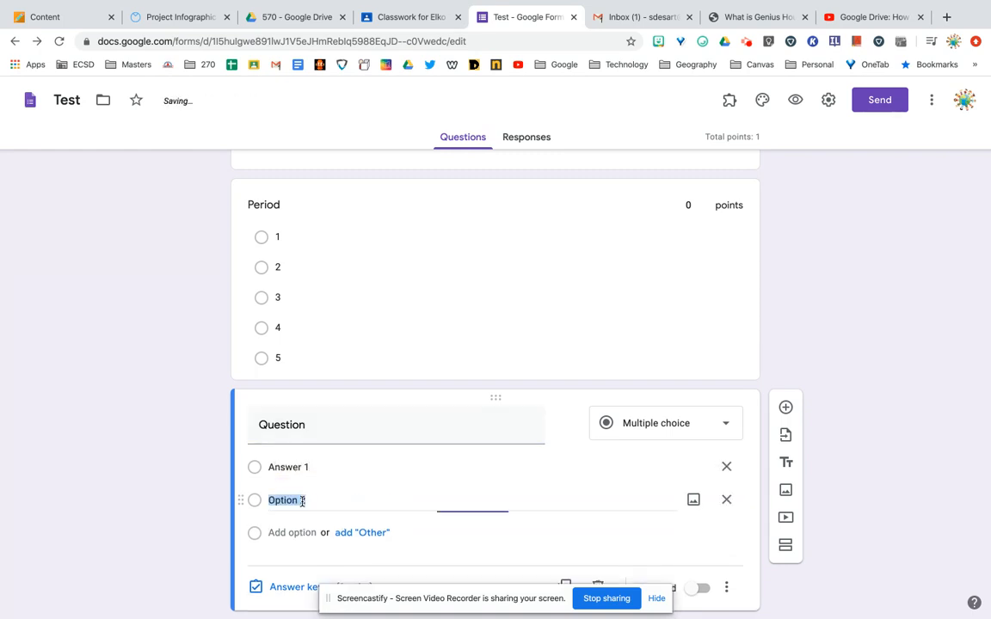
{"action": "type", "text": "Anse"}
{"action": "key", "text": "BackSpace"}
{"action": "type", "text": "w"}
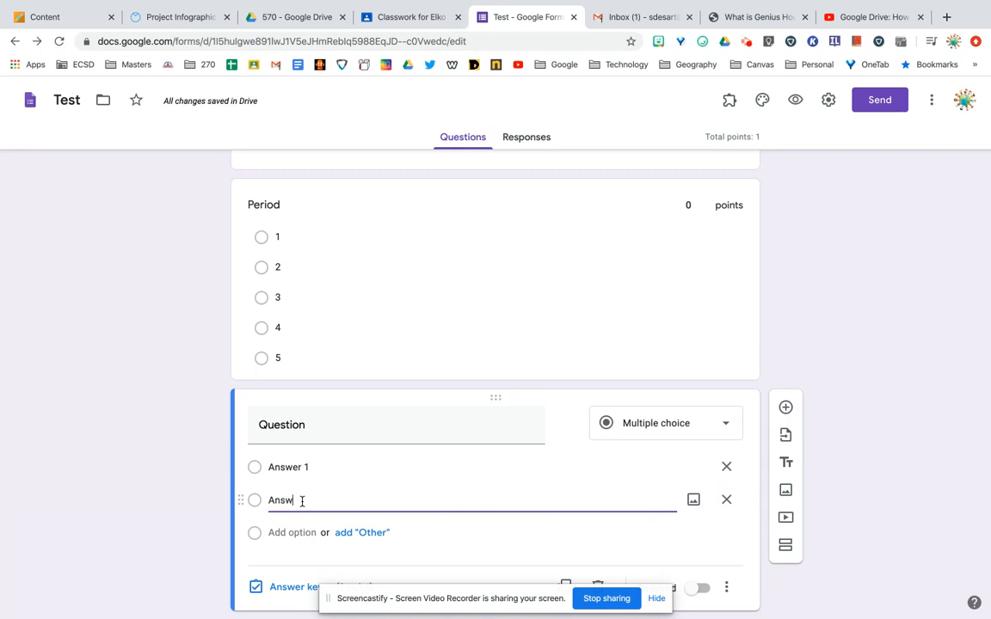
{"action": "type", "text": "er 2"}
{"action": "key", "text": "Return"}
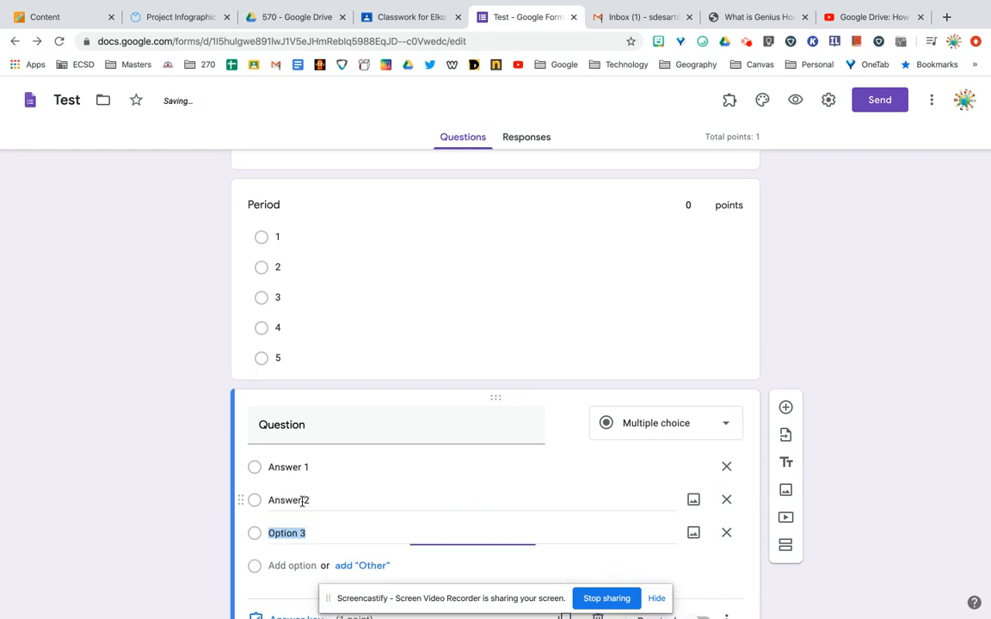
{"action": "type", "text": "Answer 4"}
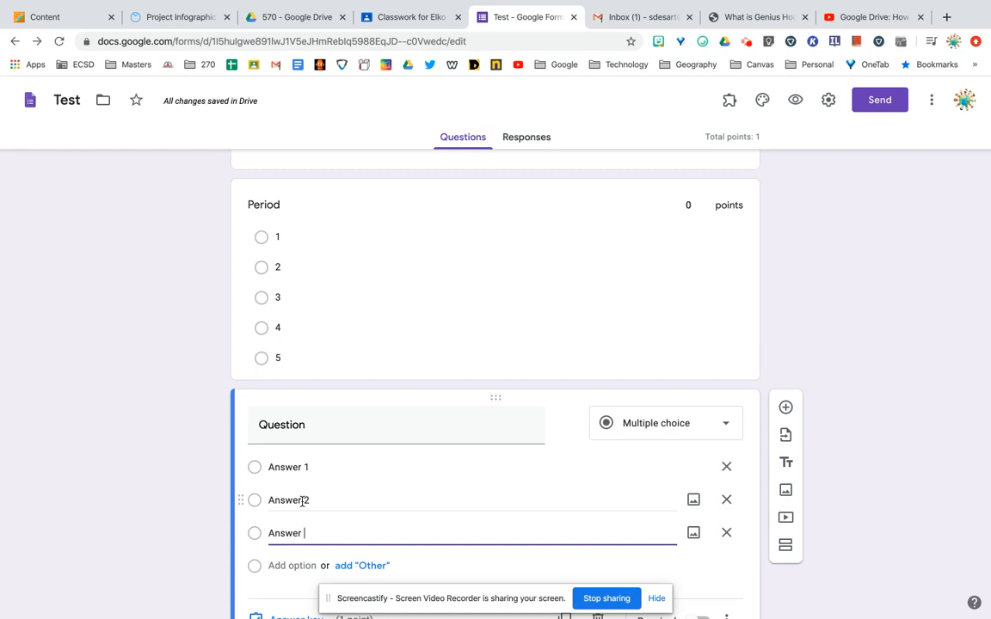
{"action": "scroll", "coordinate": [400, 456], "scroll_direction": "down", "scroll_amount": 2}
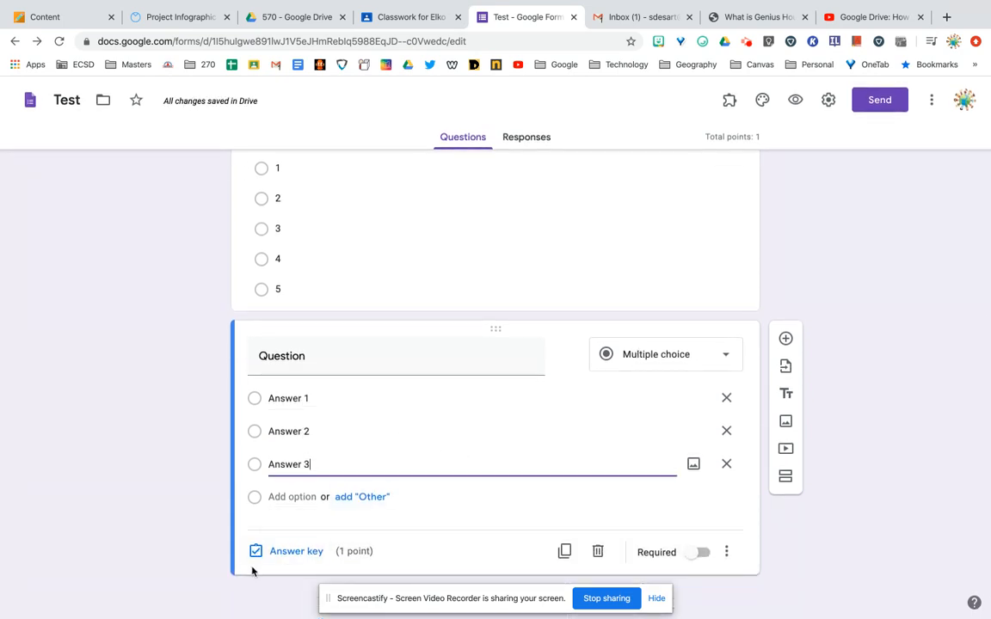
- Mark Answer 2 as the correct answer in the question's answer key
{"action": "left_click", "coordinate": [288, 551]}
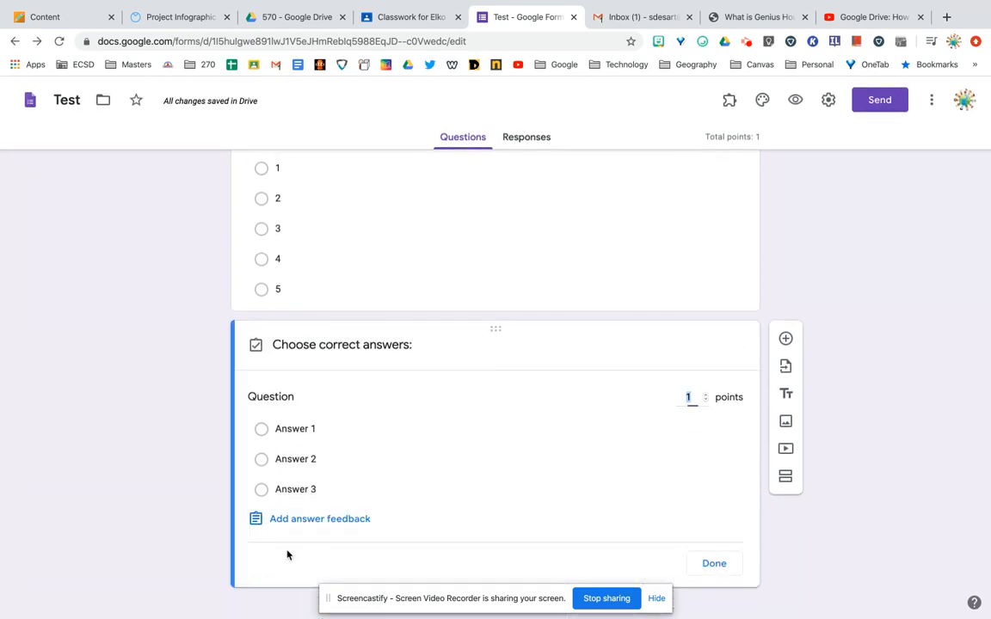
{"action": "left_click", "coordinate": [325, 457]}
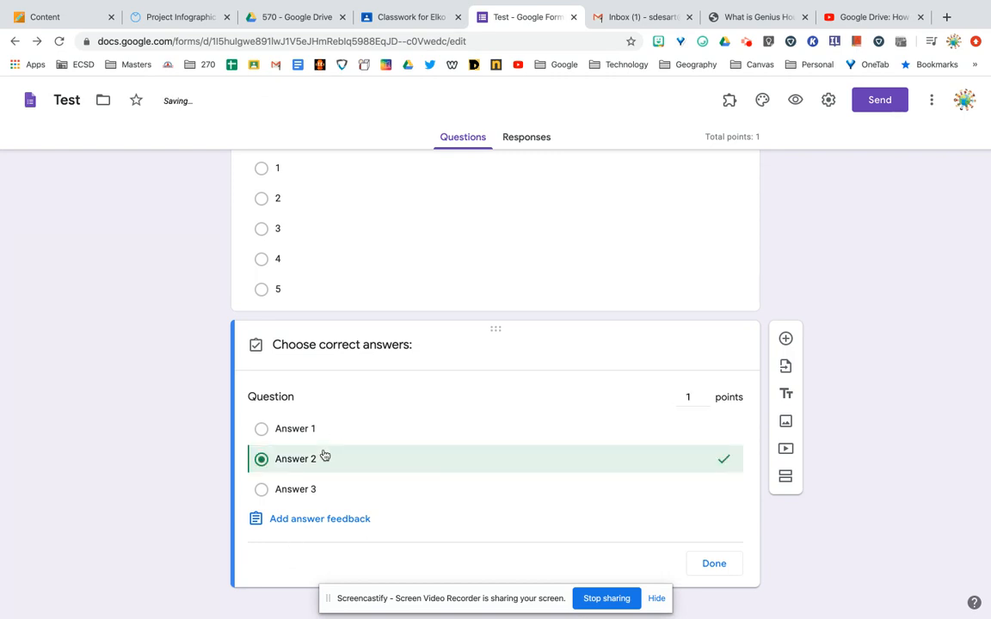
{"action": "left_click", "coordinate": [723, 571]}
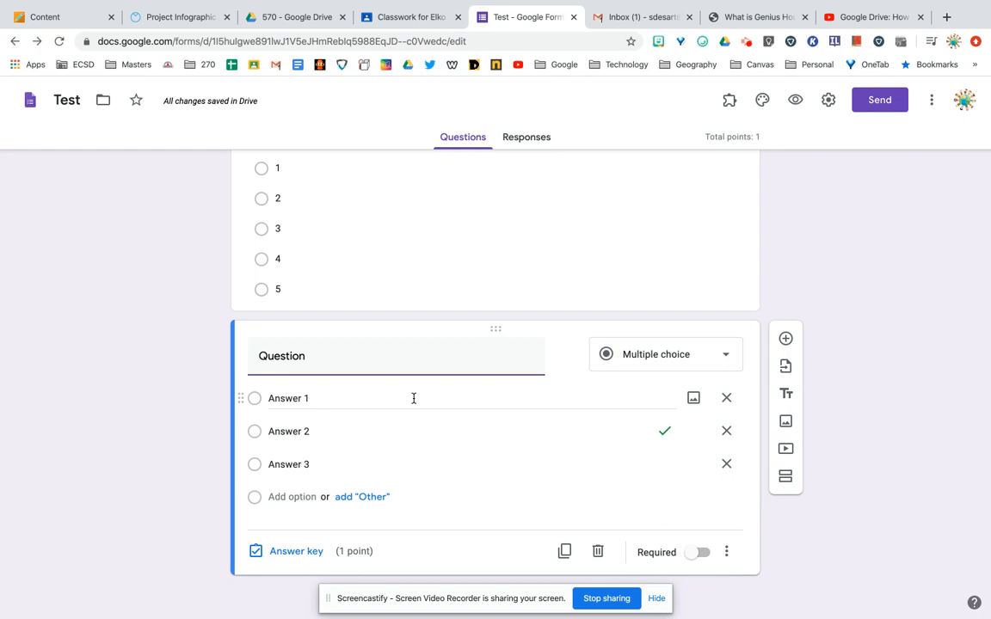
- Change the question type to Checkboxes and toggle Answer 1 on and off as an additional correct answer in the answer key
{"action": "left_click", "coordinate": [635, 356]}
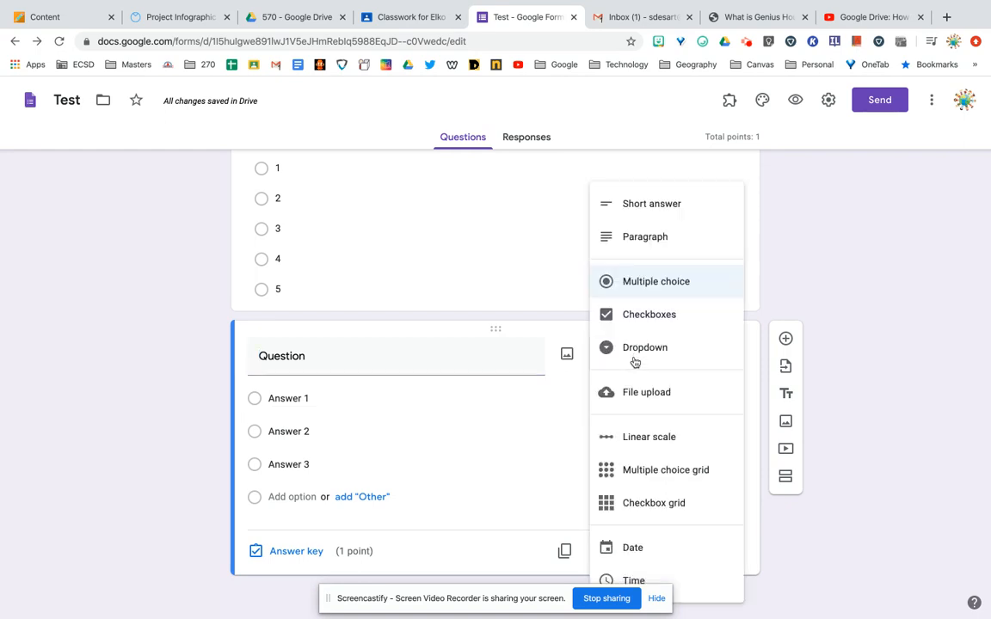
{"action": "left_click", "coordinate": [654, 318]}
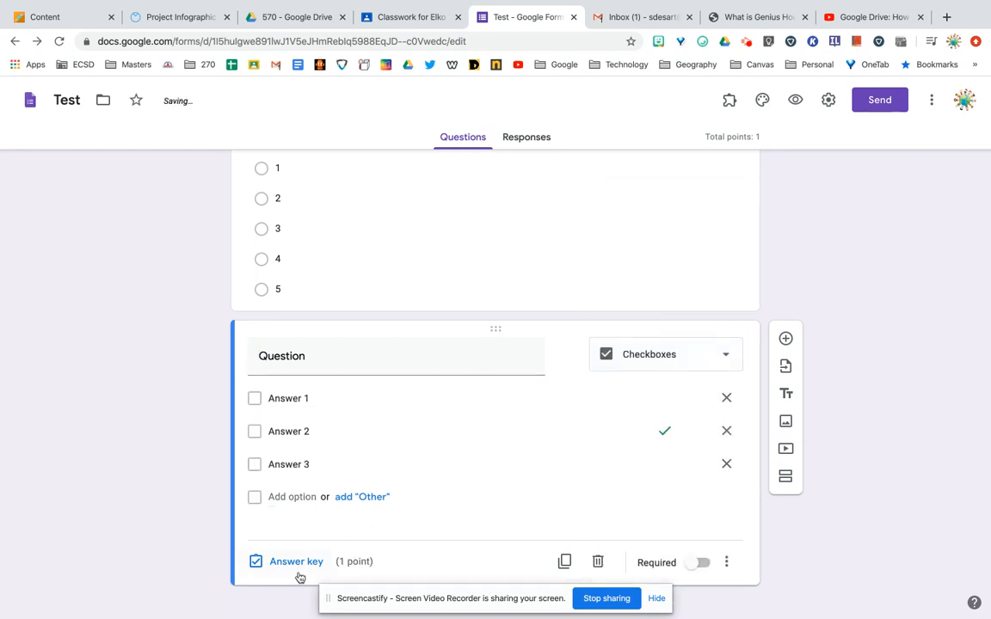
{"action": "left_click", "coordinate": [638, 353]}
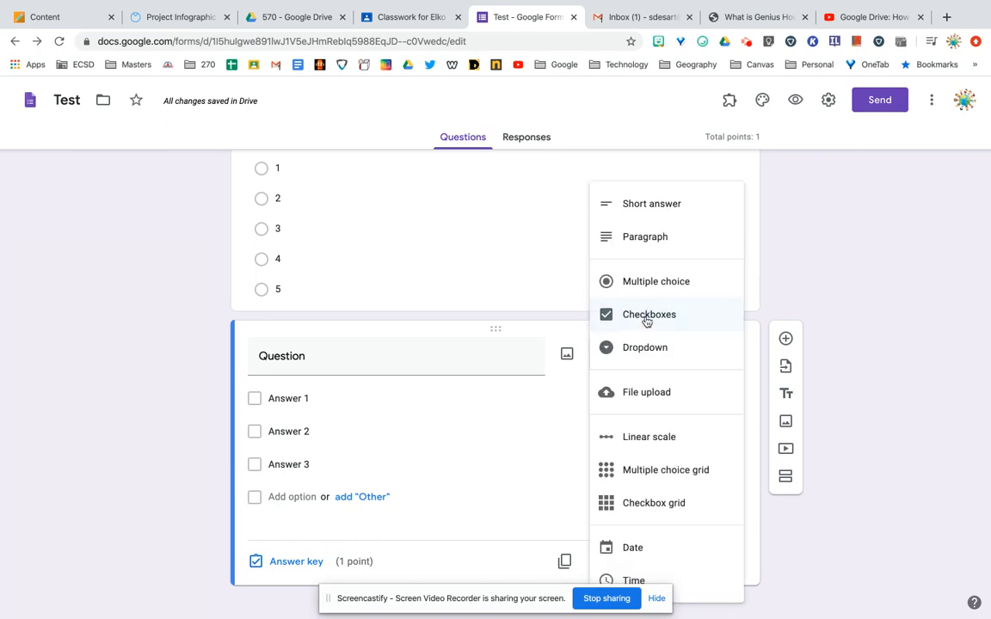
{"action": "left_click", "coordinate": [308, 565]}
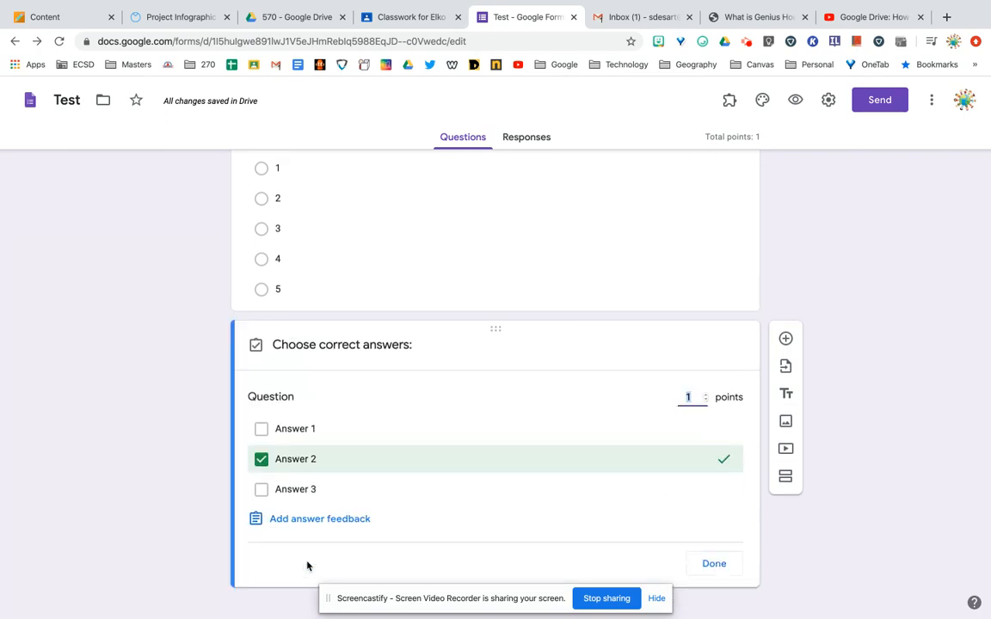
{"action": "left_click", "coordinate": [307, 438]}
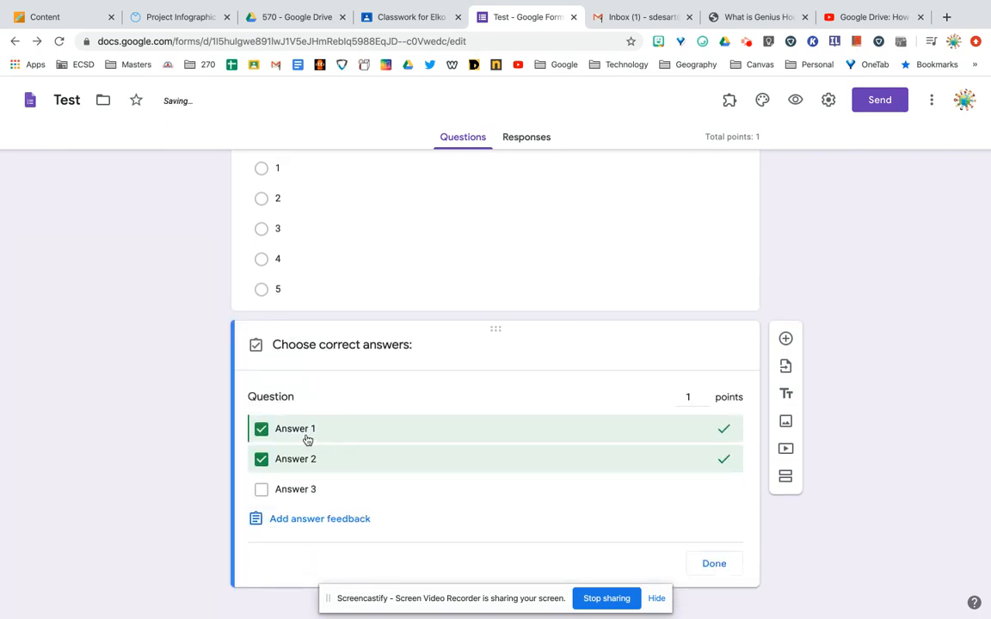
{"action": "left_click", "coordinate": [307, 439]}
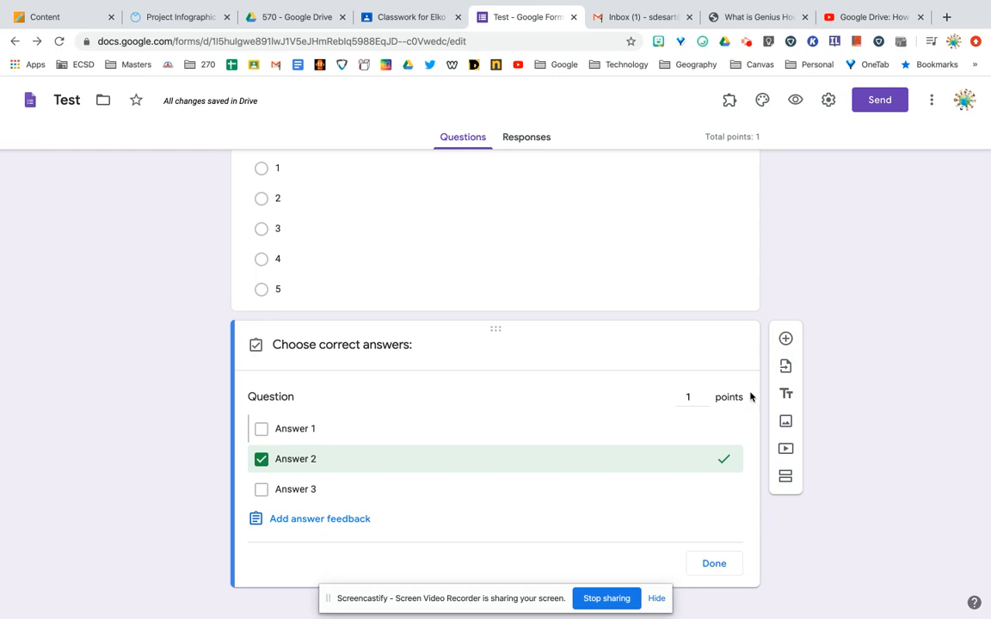
{"action": "left_click", "coordinate": [727, 569]}
- Change the question type to Short answer and enter "five, 5, Five" as the correct answer
{"action": "left_click", "coordinate": [684, 354]}
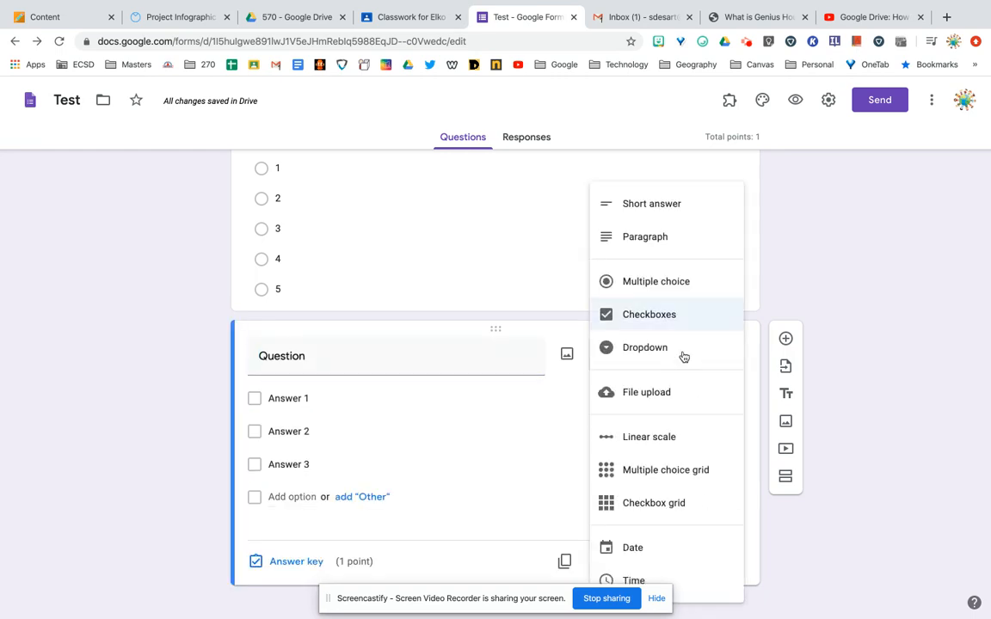
{"action": "left_click", "coordinate": [682, 204]}
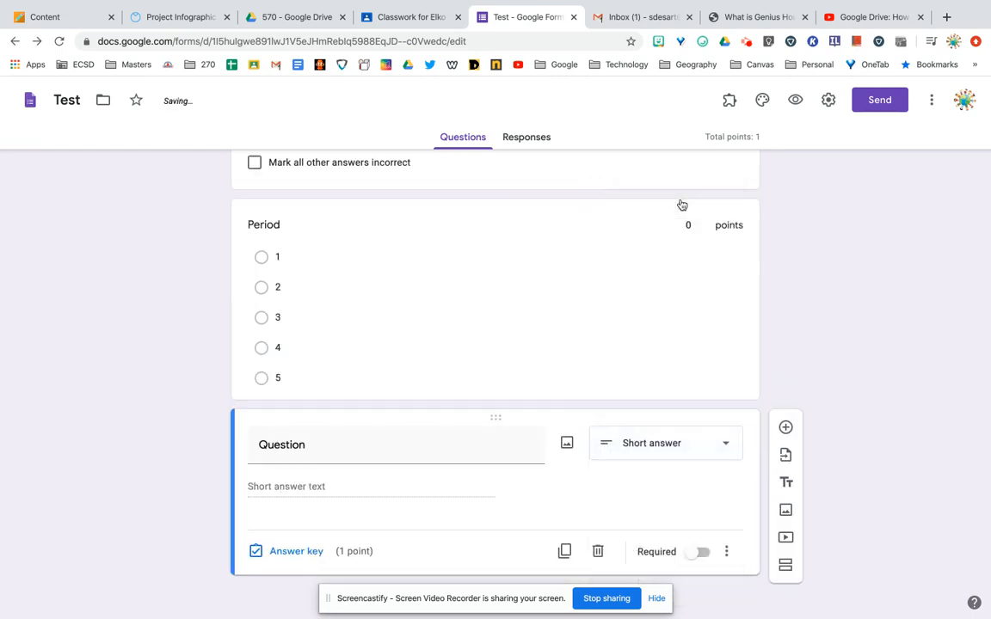
{"action": "left_click", "coordinate": [305, 555]}
{"action": "left_click", "coordinate": [310, 433]}
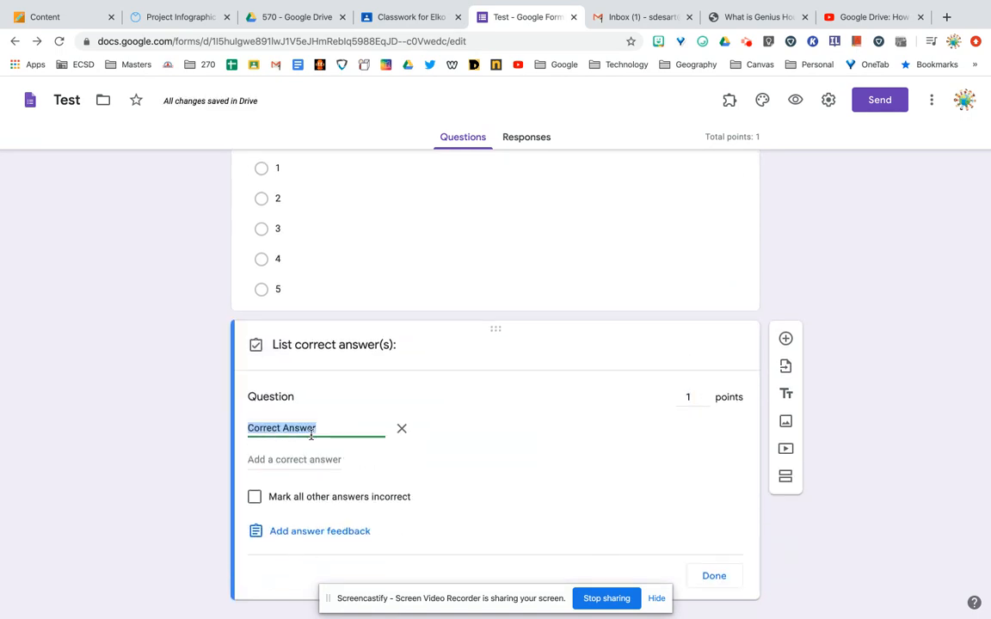
{"action": "type", "text": "five, 5, Five"}
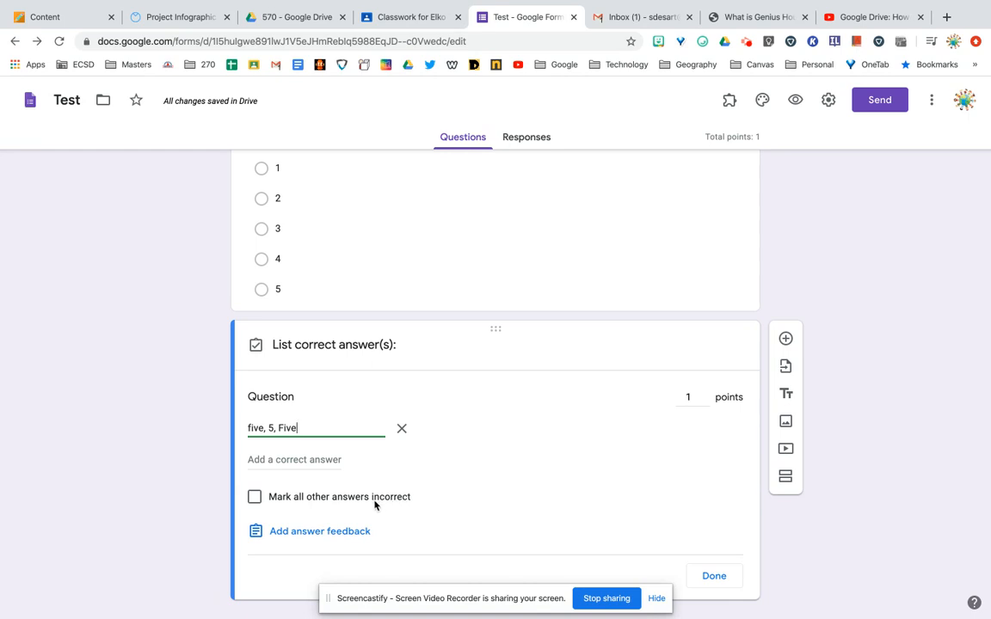
{"action": "left_click", "coordinate": [712, 577]}
- Change the question type to Dropdown and give it the options 1, 2 and 3
{"action": "left_click", "coordinate": [686, 437]}
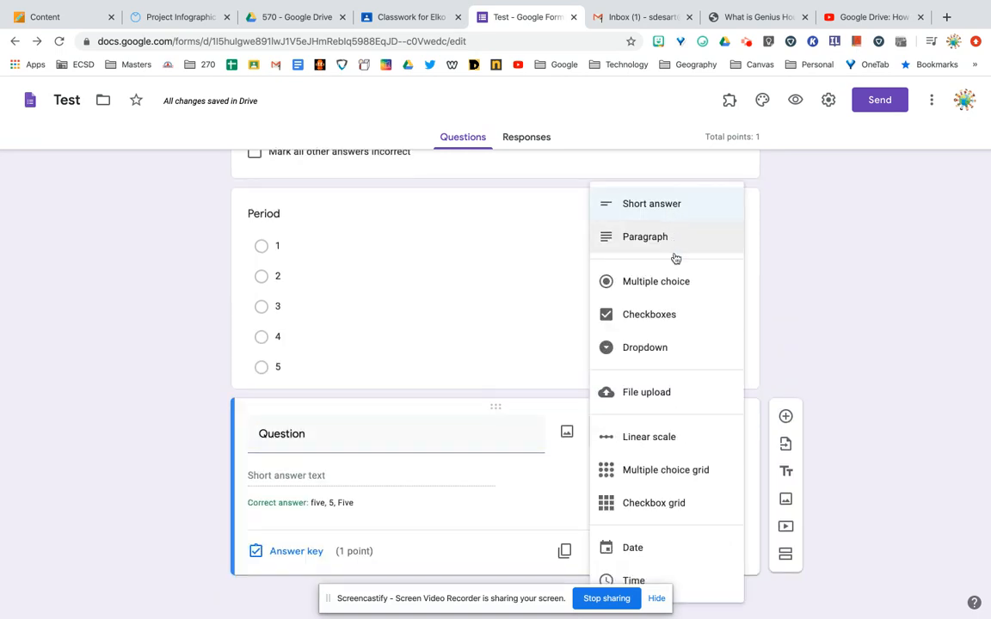
{"action": "left_click", "coordinate": [647, 351]}
{"action": "left_click", "coordinate": [304, 467]}
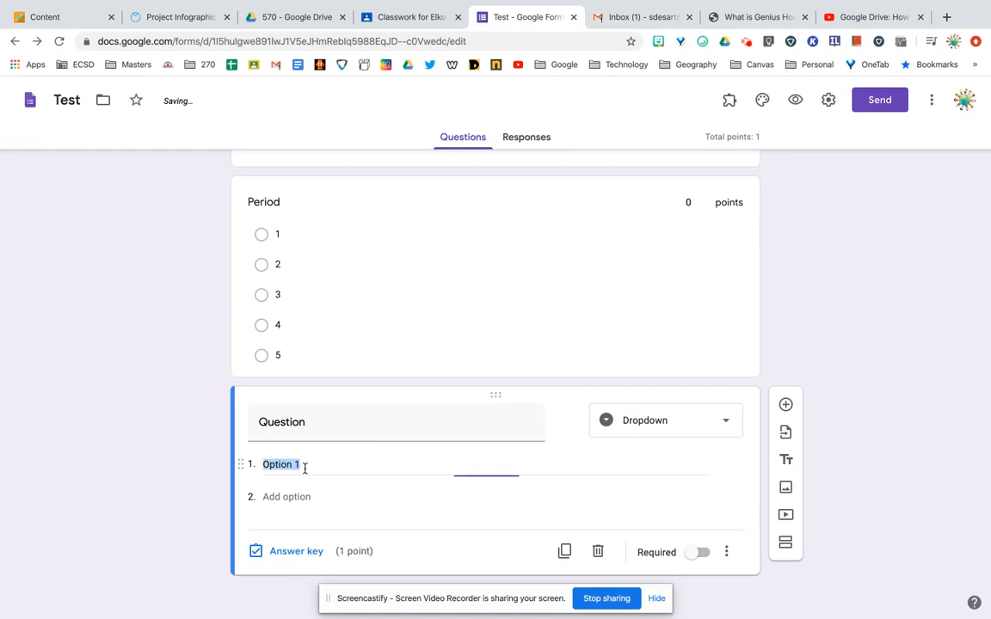
{"action": "type", "text": "1"}
{"action": "left_click", "coordinate": [301, 496]}
{"action": "type", "text": "2"}
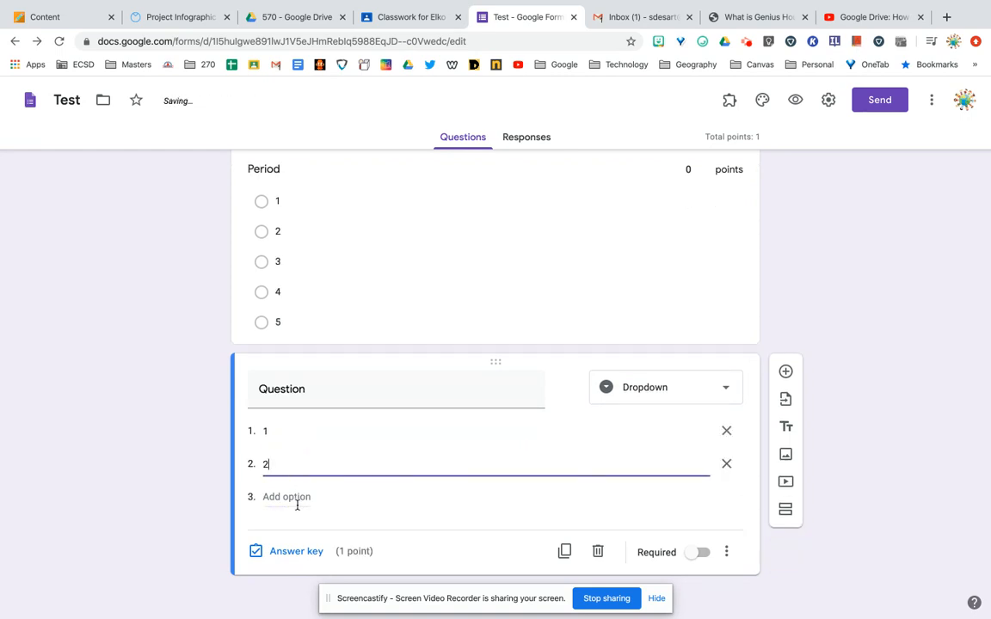
{"action": "left_click", "coordinate": [299, 499]}
{"action": "type", "text": "3"}
- Mark options 1 and 2 as correct answers in the dropdown question's answer key
{"action": "left_click", "coordinate": [294, 551]}
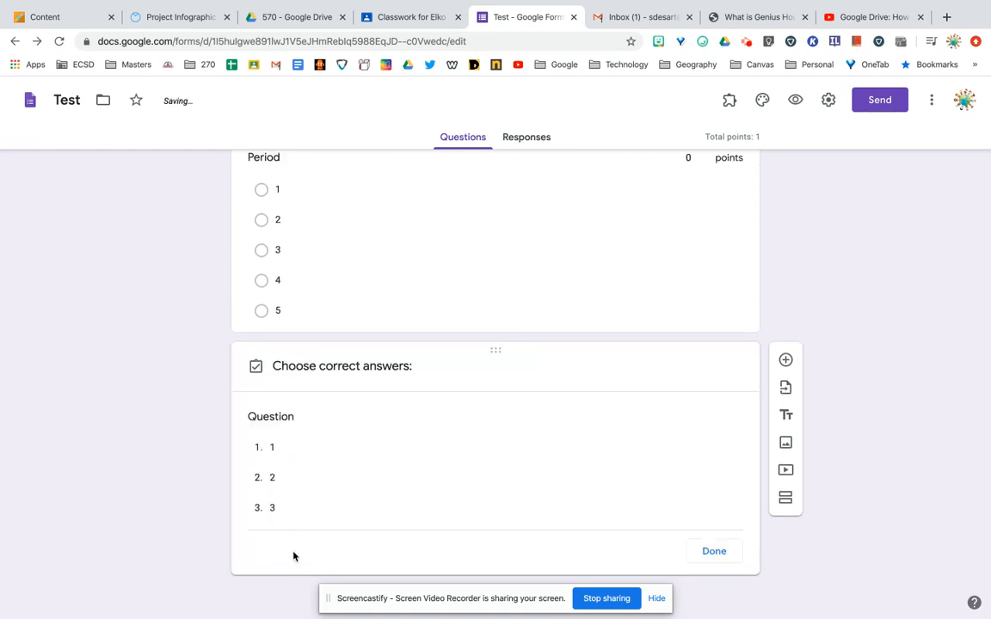
{"action": "left_click", "coordinate": [299, 461]}
{"action": "left_click", "coordinate": [297, 436]}
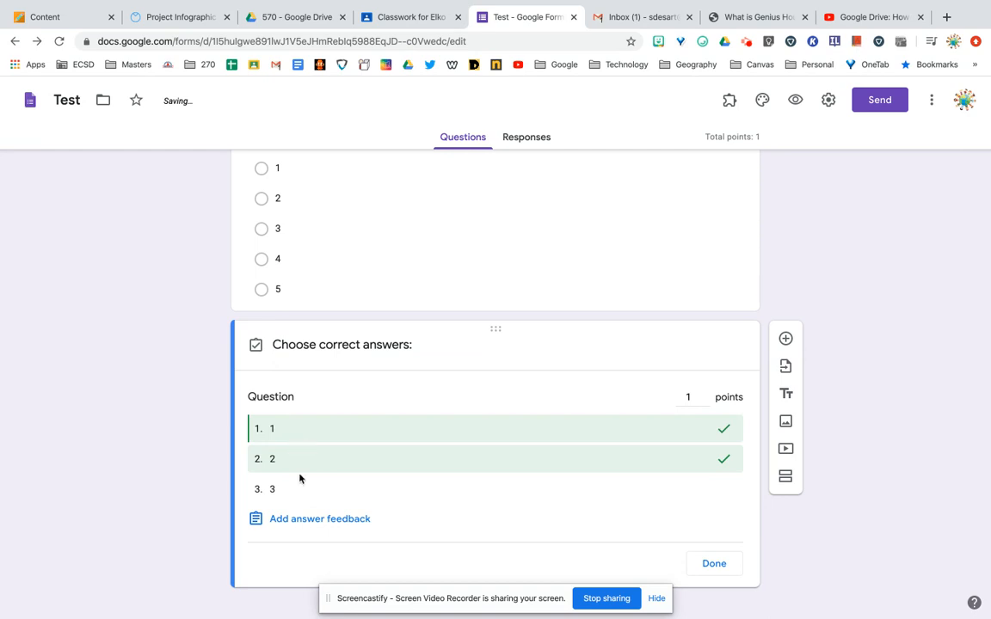
{"action": "left_click", "coordinate": [719, 566]}
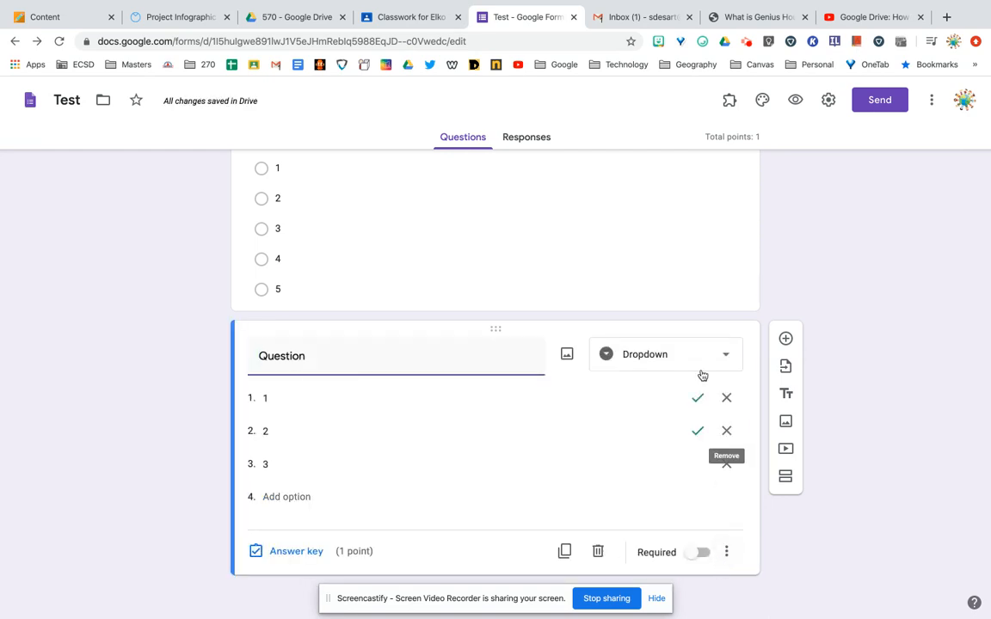
- Convert the question to a Multiple choice grid, naming the first row "Vocab" and the first column "Define"
{"action": "left_click", "coordinate": [695, 352]}
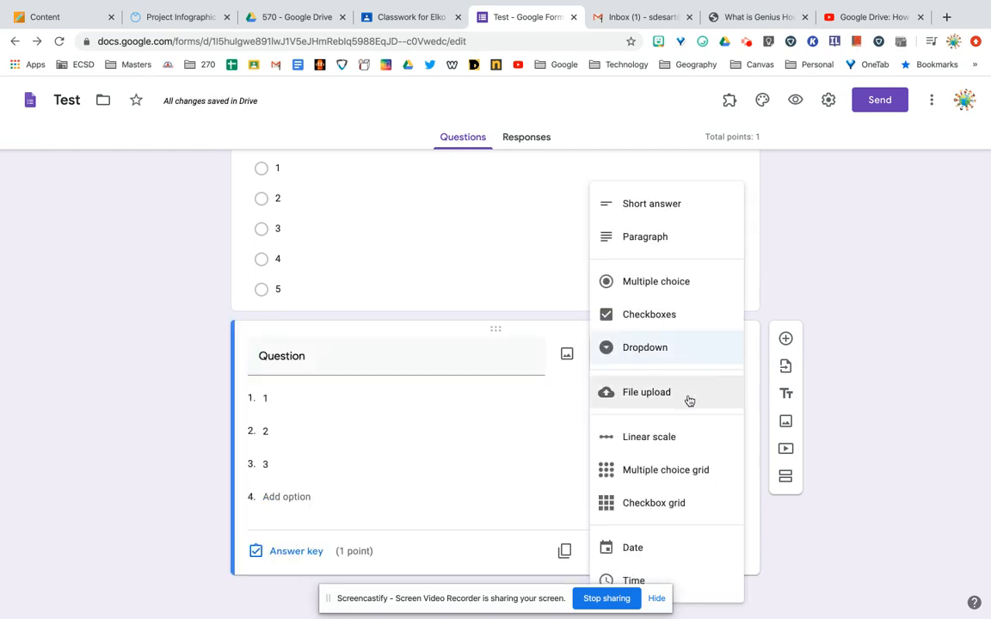
{"action": "left_click", "coordinate": [685, 477]}
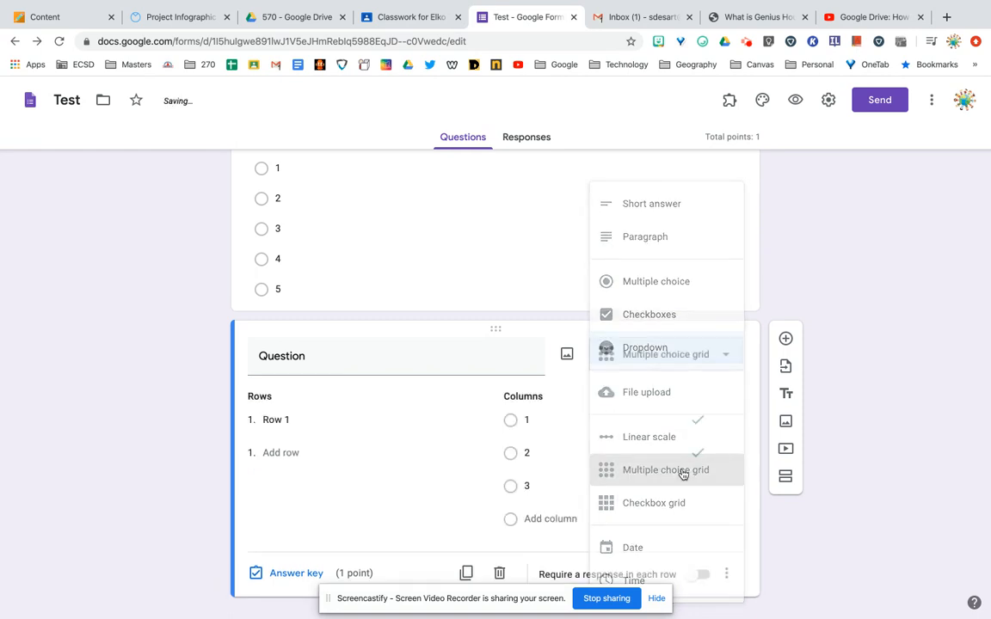
{"action": "left_click", "coordinate": [317, 419]}
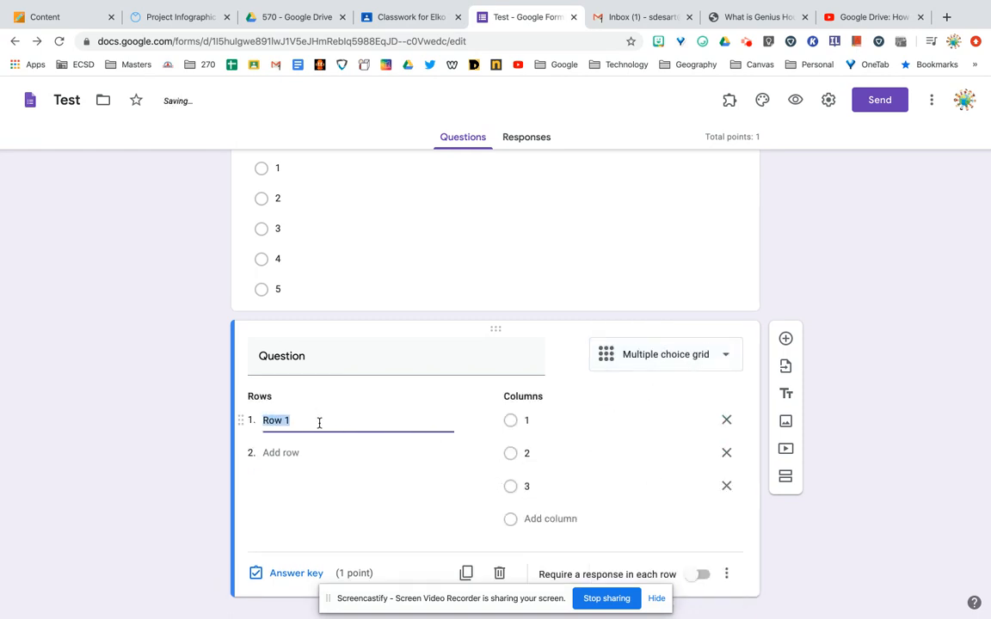
{"action": "type", "text": "Vocab"}
{"action": "left_click", "coordinate": [550, 421]}
{"action": "type", "text": "Define"}
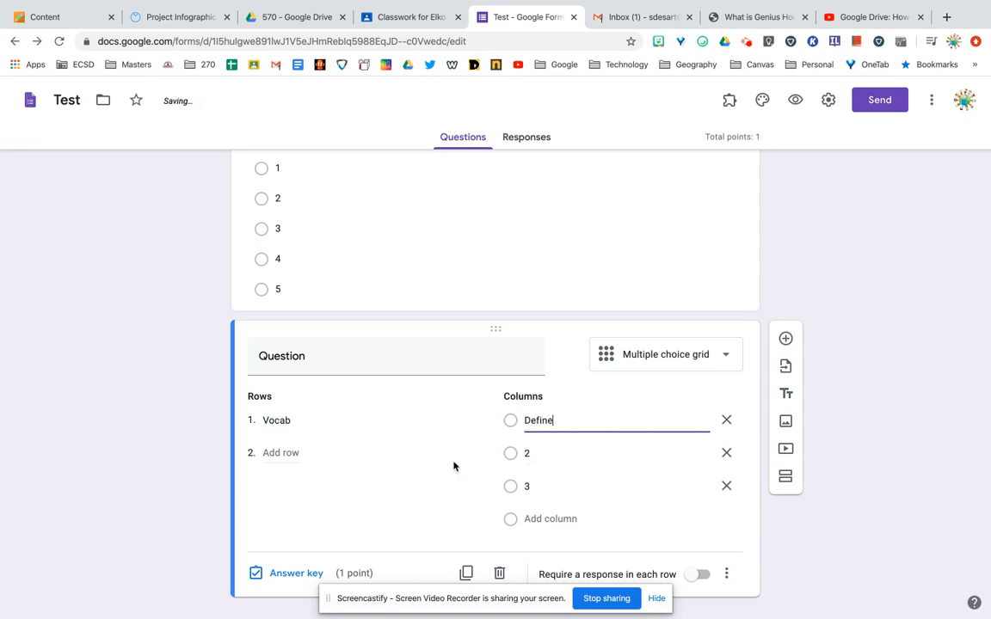
- Add a second grid row labelled "1" and open the grid question's answer key
{"action": "left_click", "coordinate": [335, 460]}
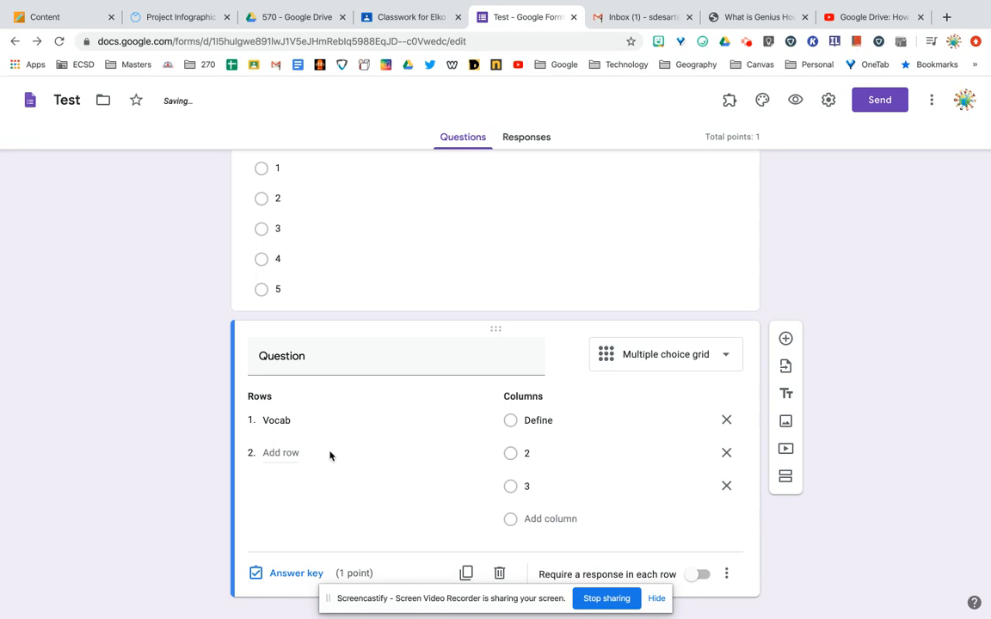
{"action": "left_click", "coordinate": [325, 452]}
{"action": "type", "text": "1"}
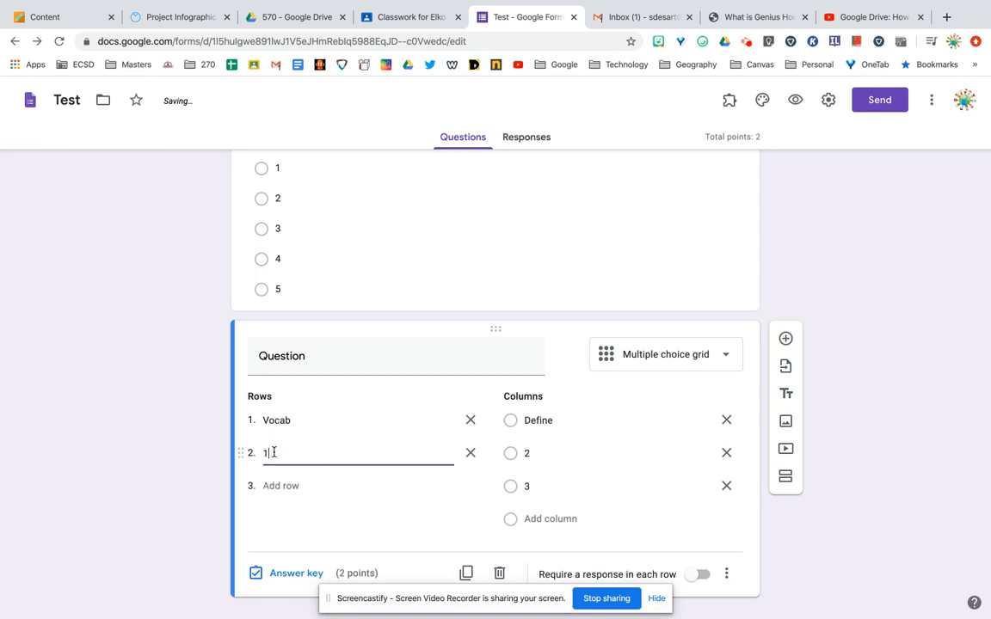
{"action": "left_click", "coordinate": [548, 457]}
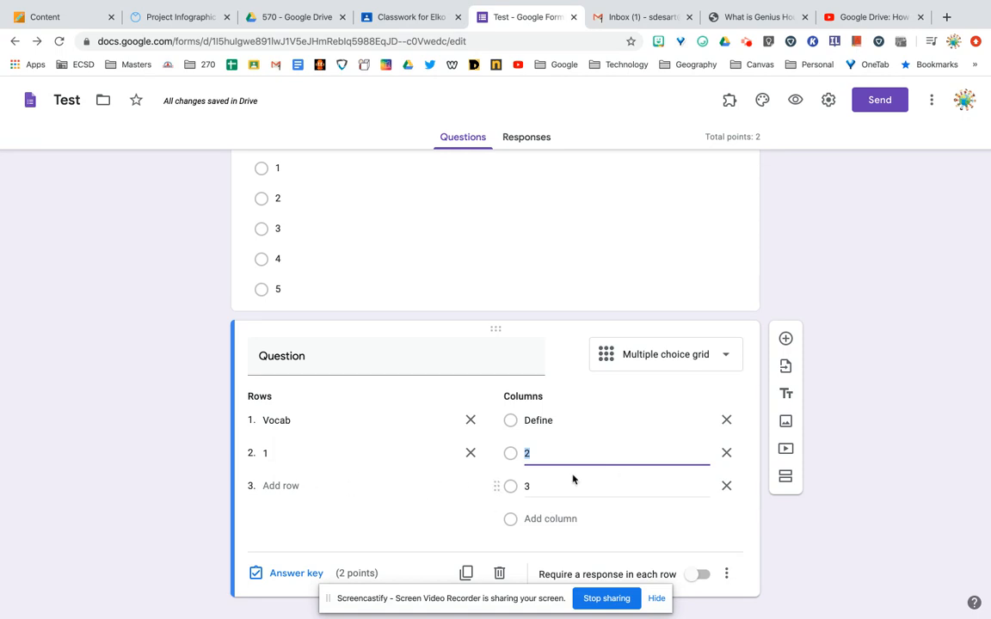
{"action": "left_click", "coordinate": [309, 572]}
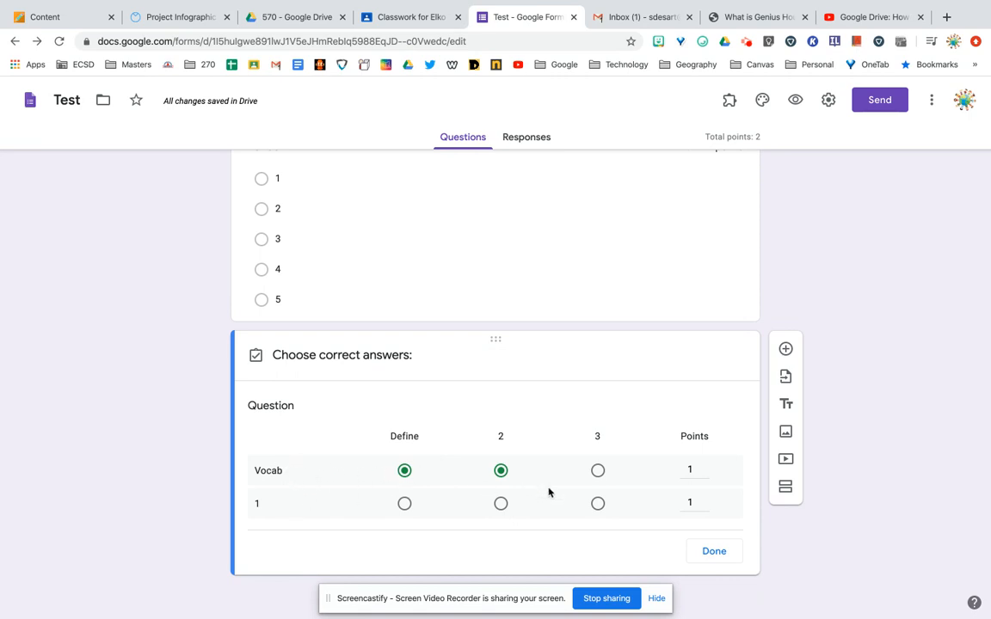
- Mark column 2 as the correct answer for grid row "1" and require a response in each row
{"action": "left_click", "coordinate": [501, 505]}
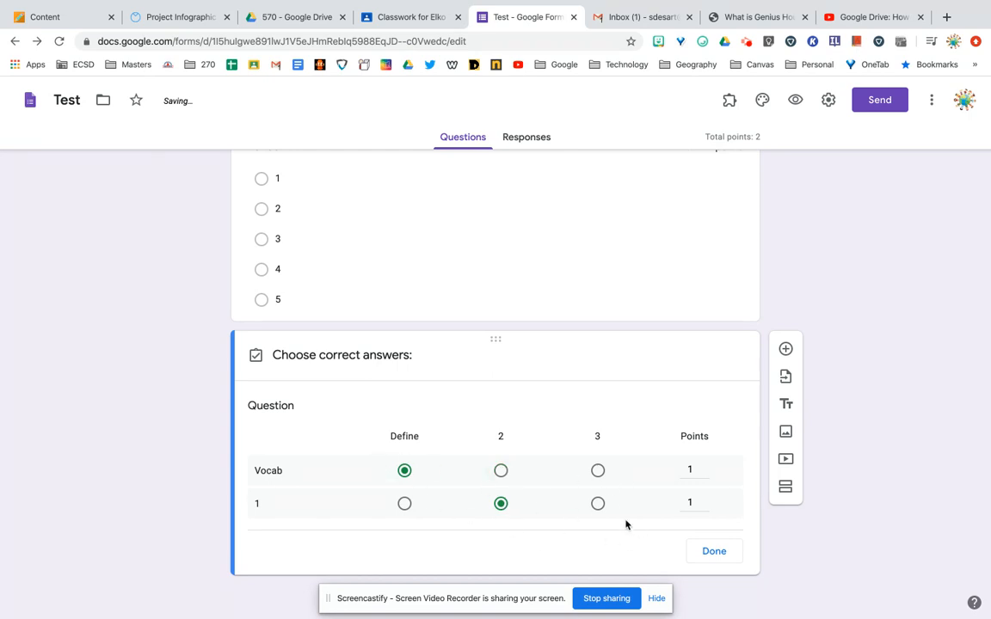
{"action": "left_click", "coordinate": [730, 554]}
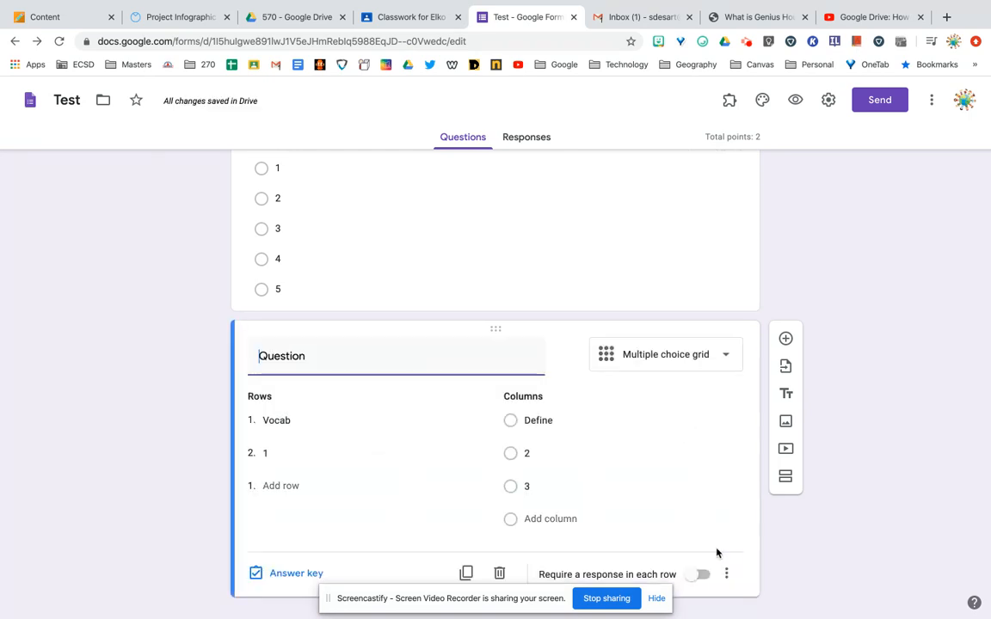
{"action": "left_click", "coordinate": [676, 361]}
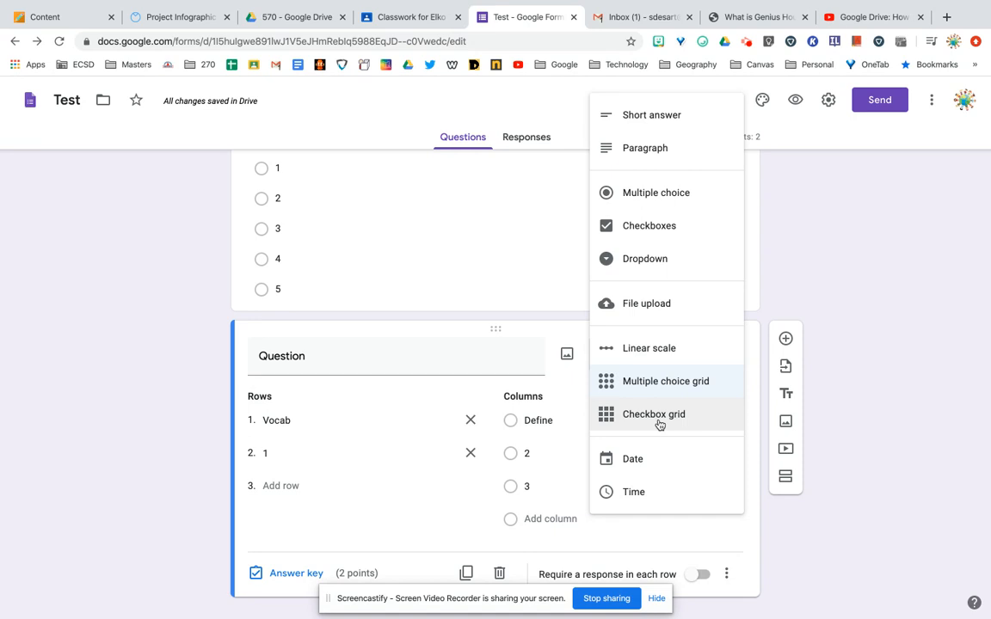
{"action": "left_click", "coordinate": [434, 524]}
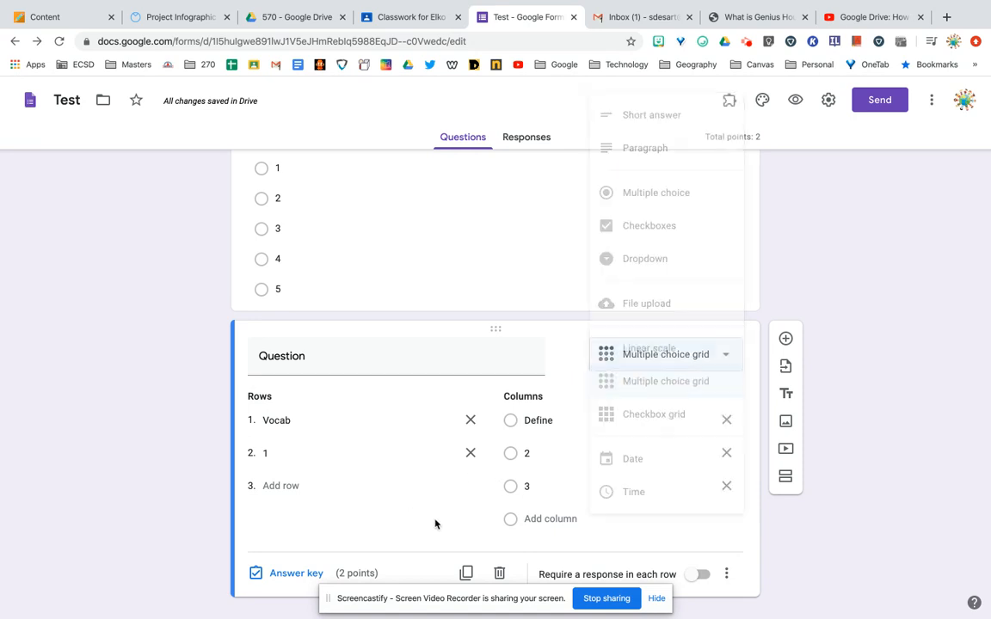
{"action": "left_click", "coordinate": [701, 573]}
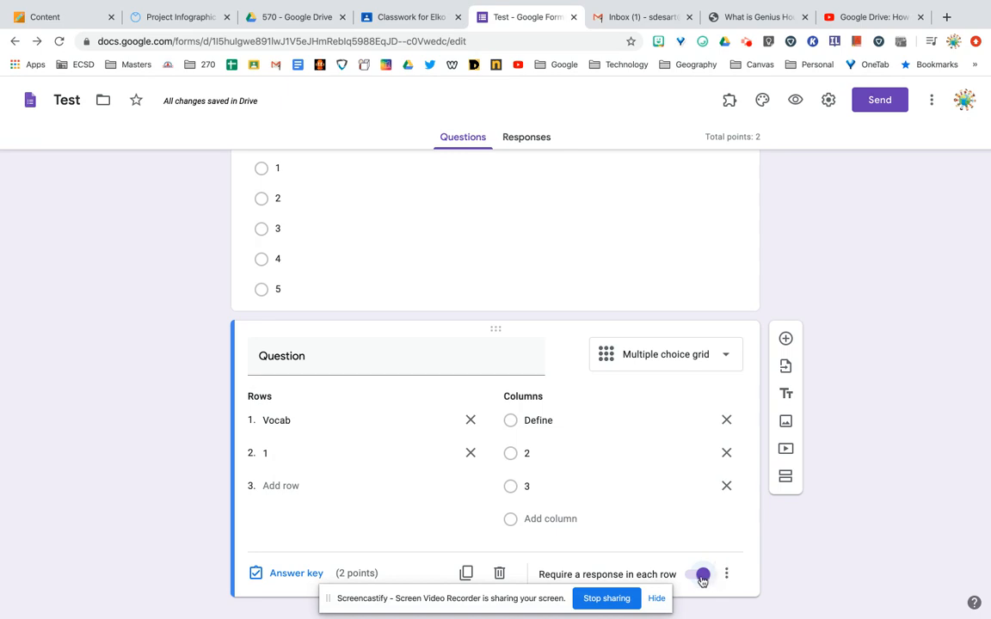
- Preview the form as a respondent, check the grid question's layout, and return to the form editor
{"action": "scroll", "coordinate": [704, 533], "scroll_direction": "up", "scroll_amount": 2}
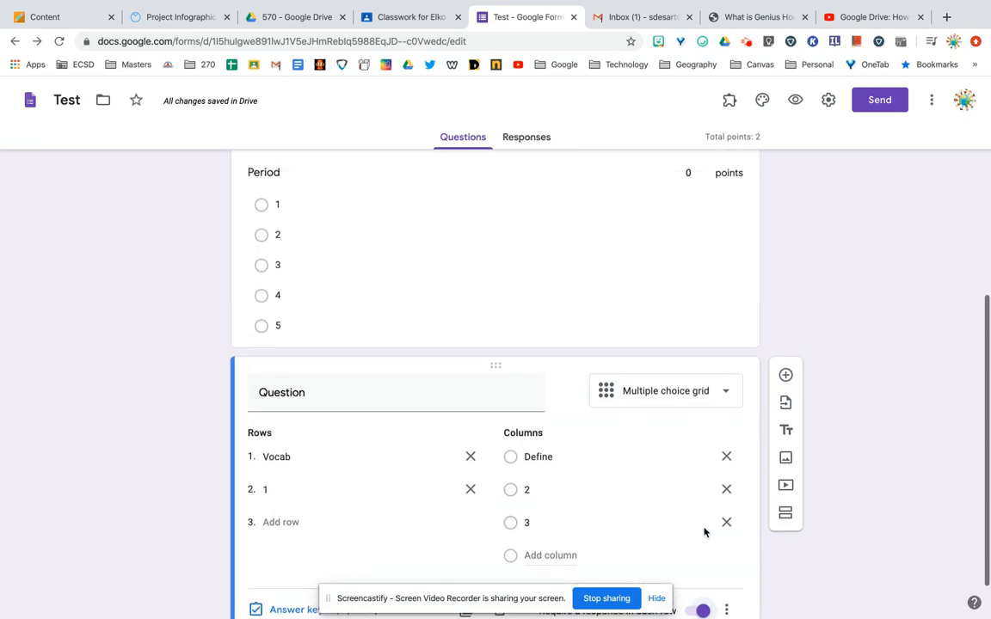
{"action": "scroll", "coordinate": [703, 530], "scroll_direction": "up", "scroll_amount": 5}
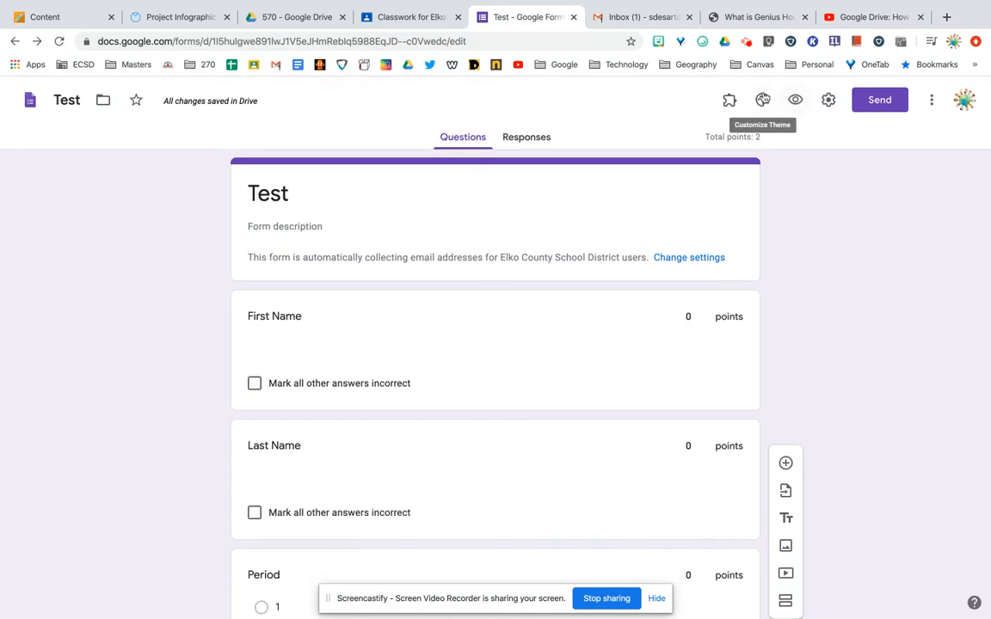
{"action": "left_click", "coordinate": [795, 100]}
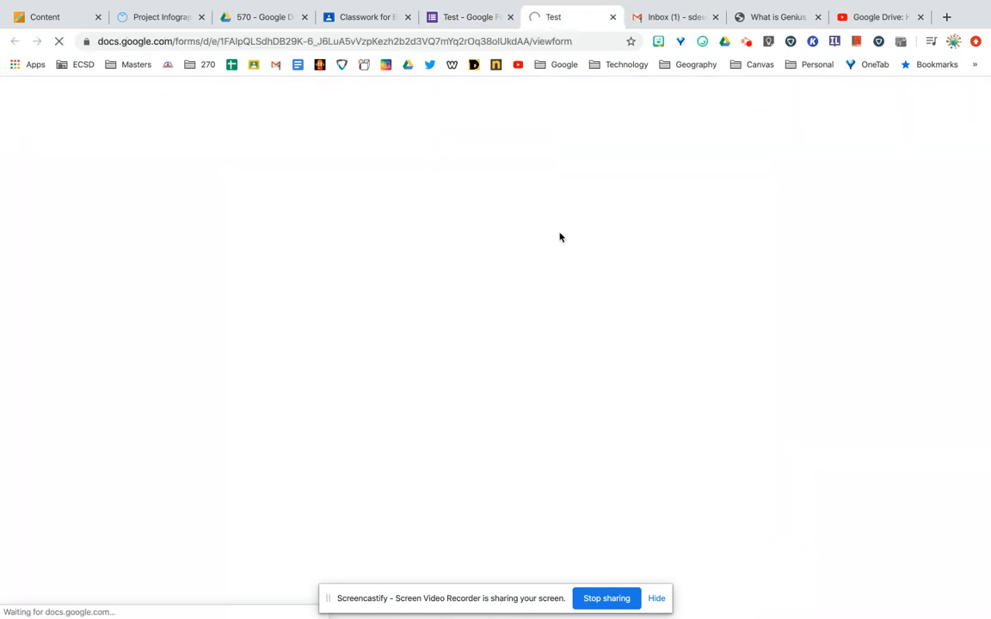
{"action": "scroll", "coordinate": [559, 237], "scroll_direction": "down", "scroll_amount": 2}
{"action": "scroll", "coordinate": [559, 236], "scroll_direction": "down", "scroll_amount": 3}
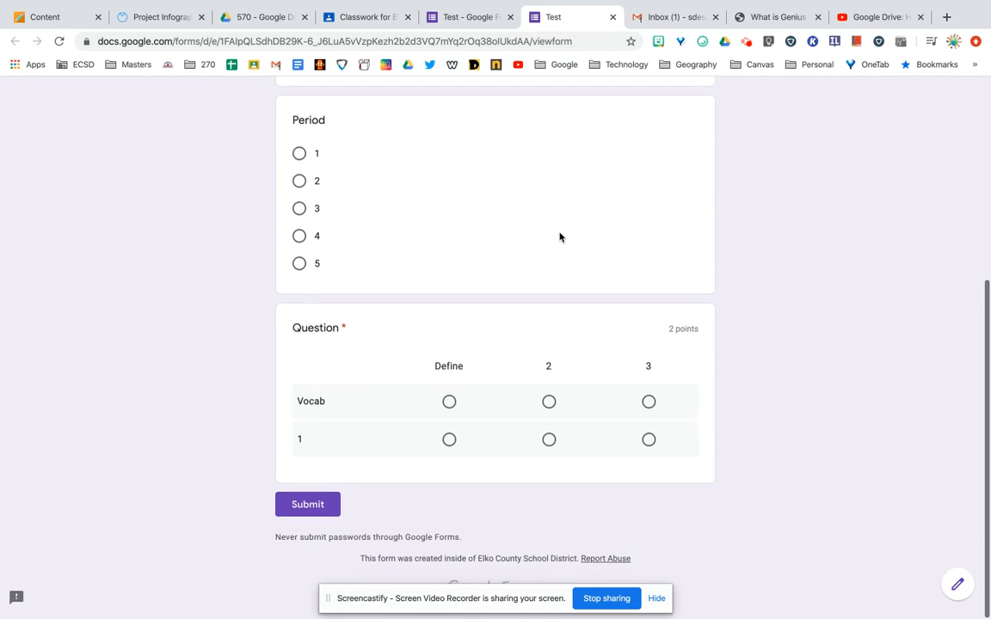
{"action": "scroll", "coordinate": [559, 236], "scroll_direction": "up", "scroll_amount": 4}
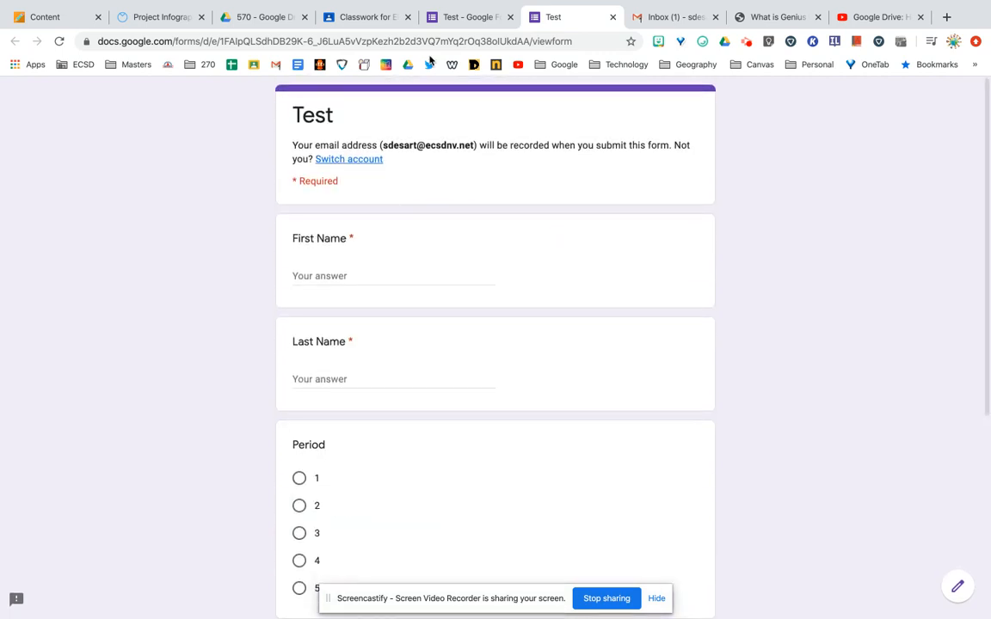
{"action": "left_click", "coordinate": [611, 17]}
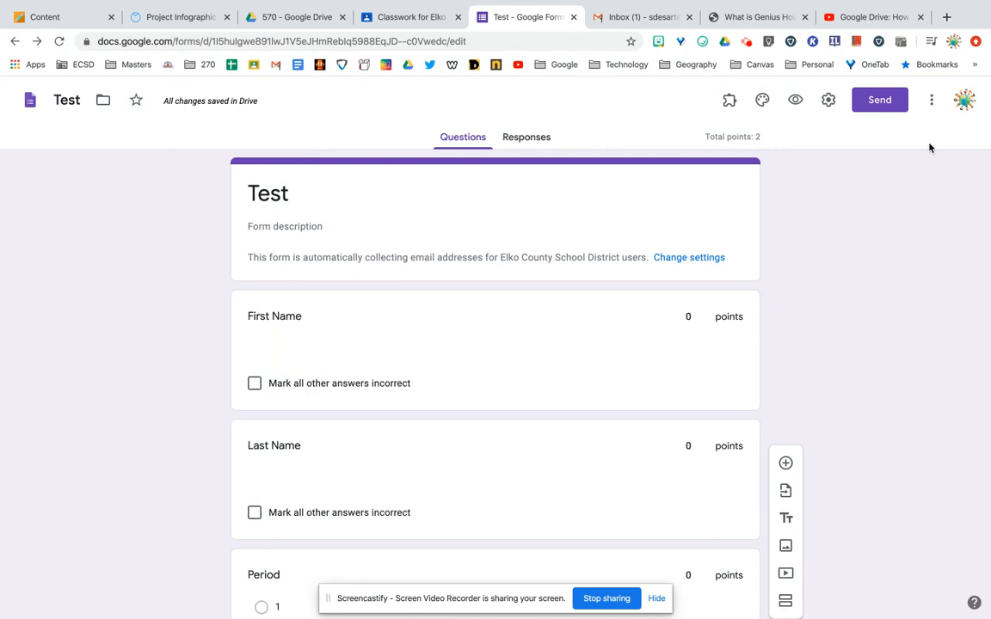
- Set the default quiz point value to 5 in the form preferences and save them
{"action": "left_click", "coordinate": [932, 101]}
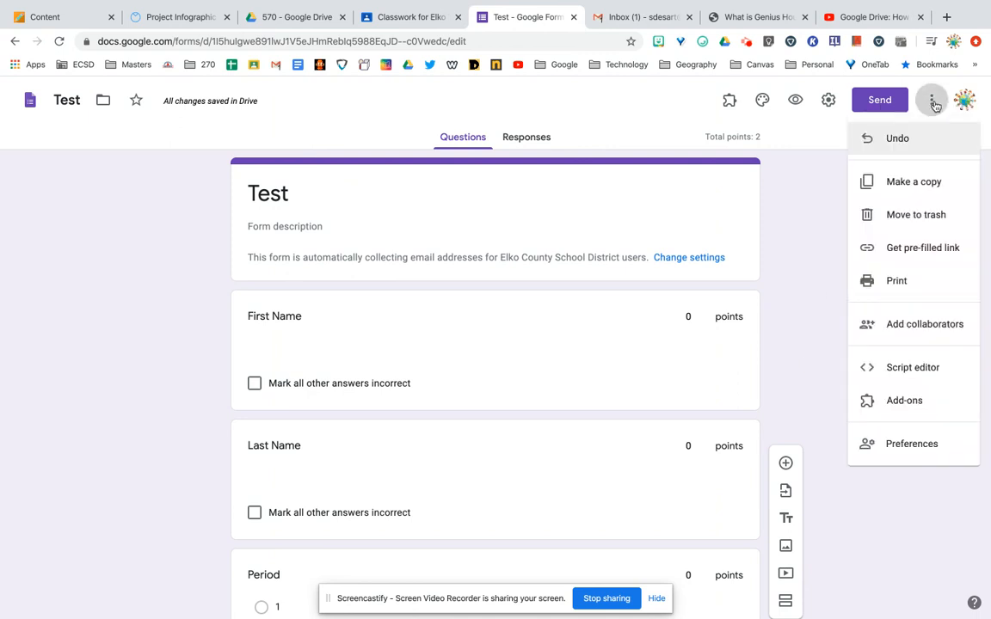
{"action": "left_click", "coordinate": [869, 444]}
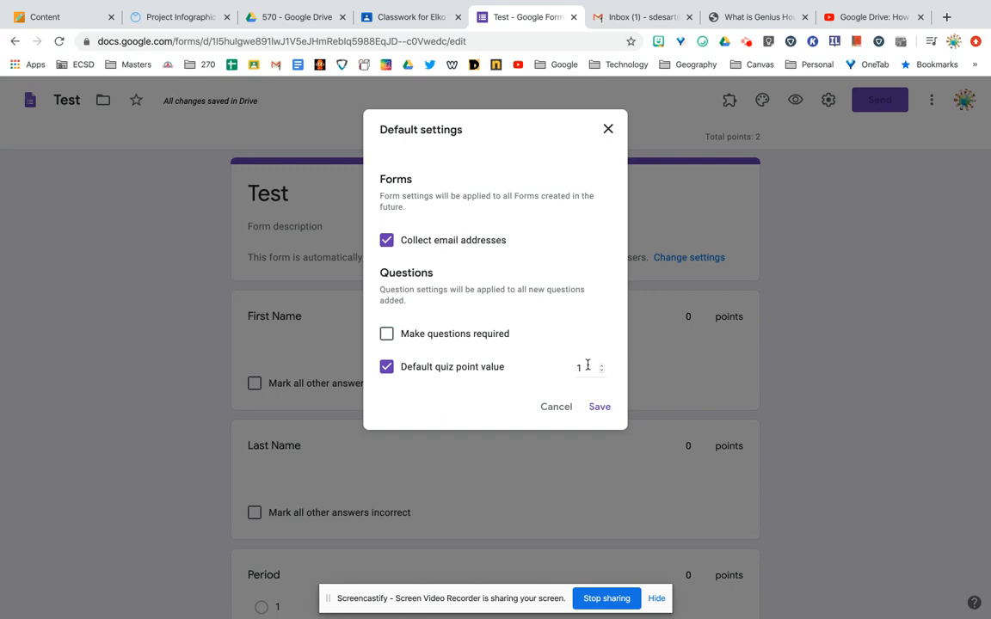
{"action": "type", "text": "5"}
{"action": "left_click", "coordinate": [599, 406]}
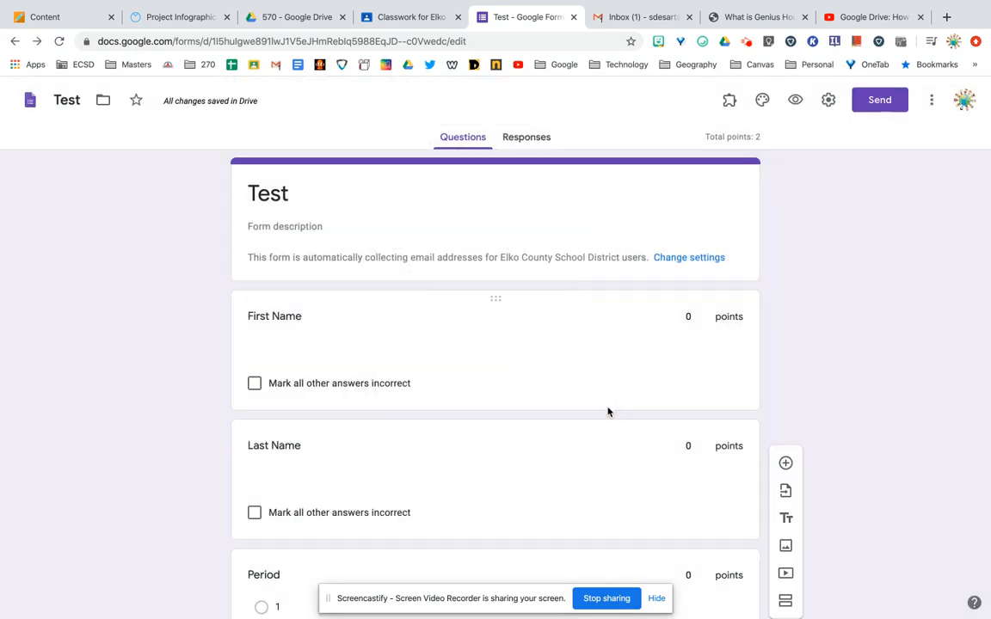
{"action": "scroll", "coordinate": [607, 412], "scroll_direction": "down", "scroll_amount": 5}
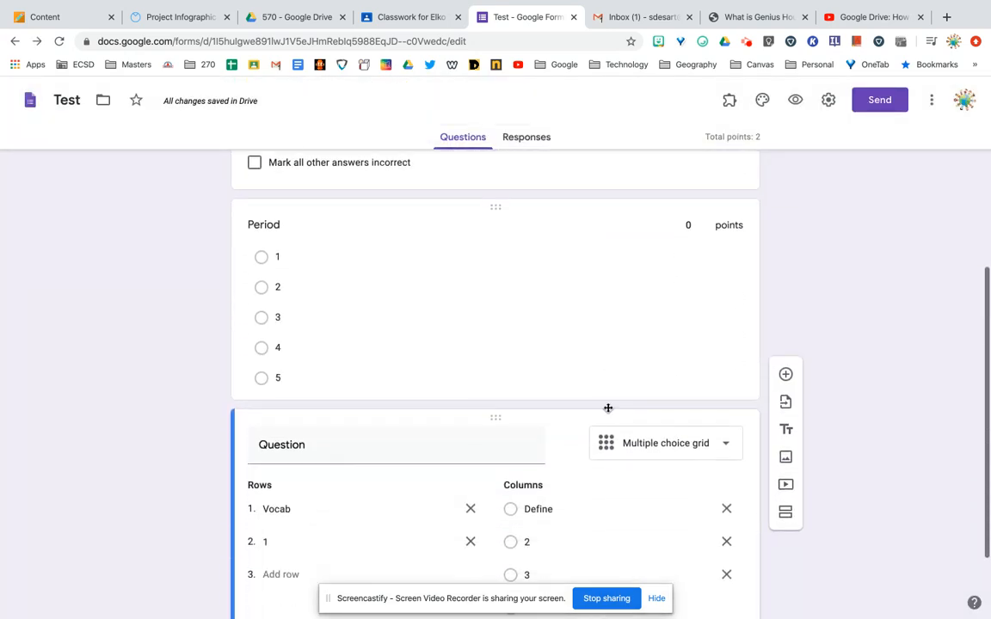
{"action": "scroll", "coordinate": [608, 412], "scroll_direction": "up", "scroll_amount": 10}
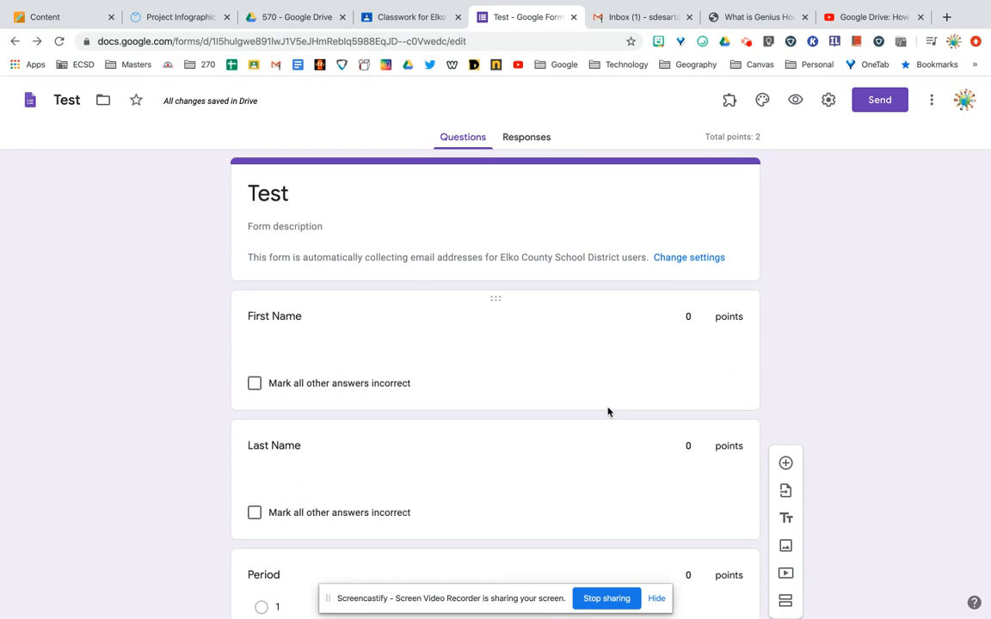
- Open the form preview and start a trial response with "a" for both First Name and Last Name and 1 for Period
{"action": "left_click", "coordinate": [539, 137]}
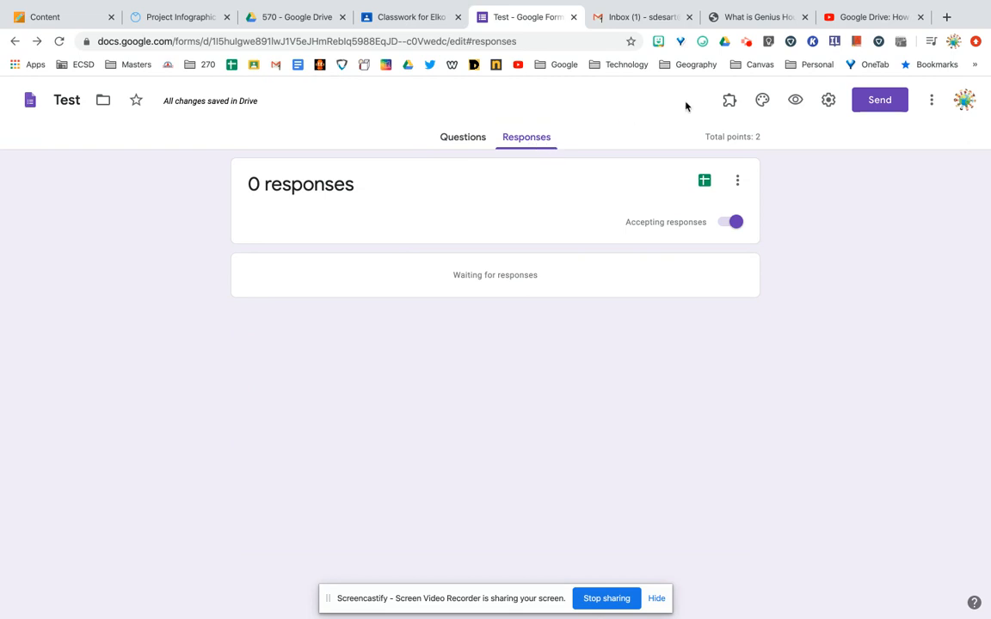
{"action": "left_click", "coordinate": [795, 101]}
{"action": "left_click", "coordinate": [354, 276]}
{"action": "type", "text": "a"}
{"action": "left_click", "coordinate": [341, 378]}
{"action": "type", "text": "a"}
{"action": "scroll", "coordinate": [336, 380], "scroll_direction": "down", "scroll_amount": 2}
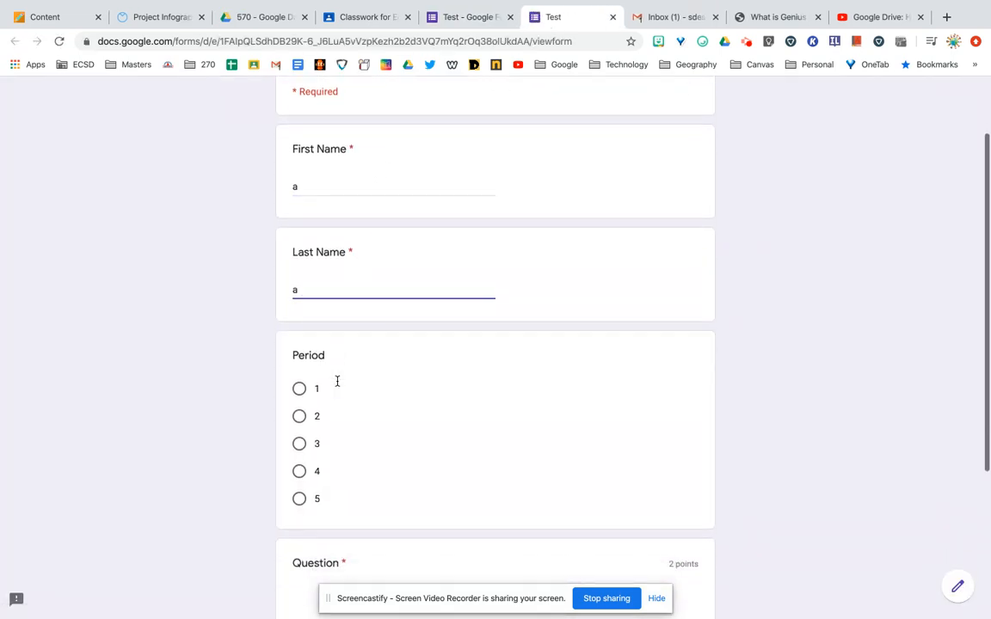
{"action": "left_click", "coordinate": [300, 356]}
- Answer the grid with Define for Vocab and 2 for row "1", and submit the trial response
{"action": "scroll", "coordinate": [300, 363], "scroll_direction": "down", "scroll_amount": 3}
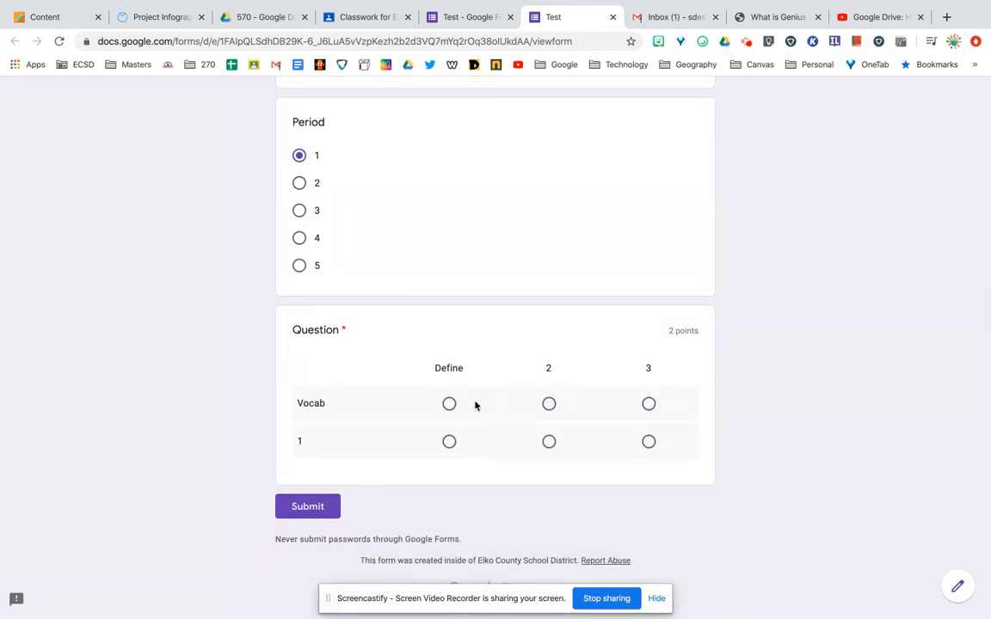
{"action": "left_click", "coordinate": [449, 403]}
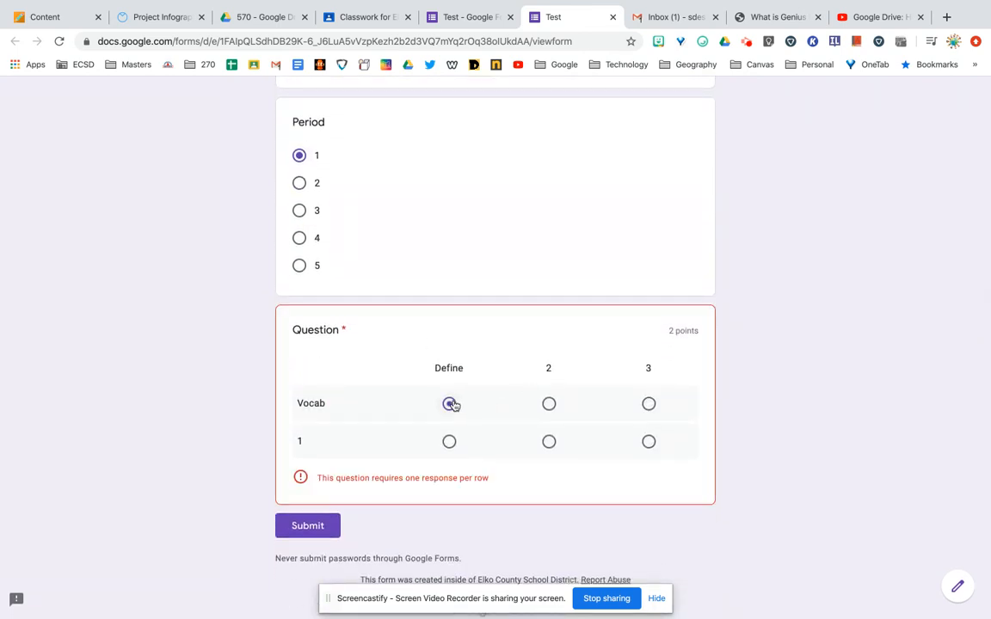
{"action": "left_click", "coordinate": [549, 442]}
{"action": "left_click", "coordinate": [308, 507]}
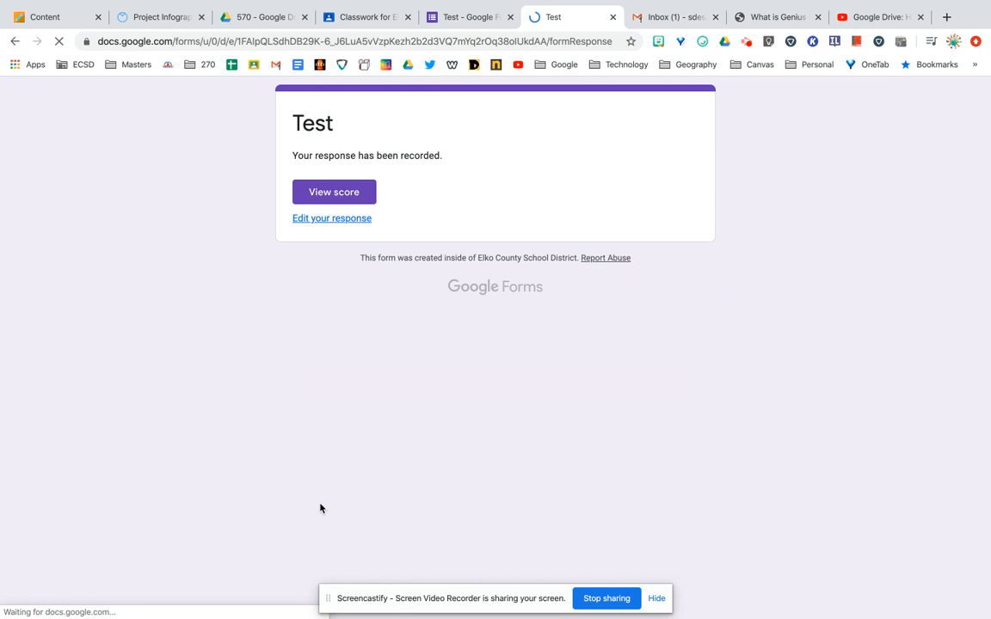
- View the submitted response's score and per-row grading, and close the score page
{"action": "left_click", "coordinate": [332, 195]}
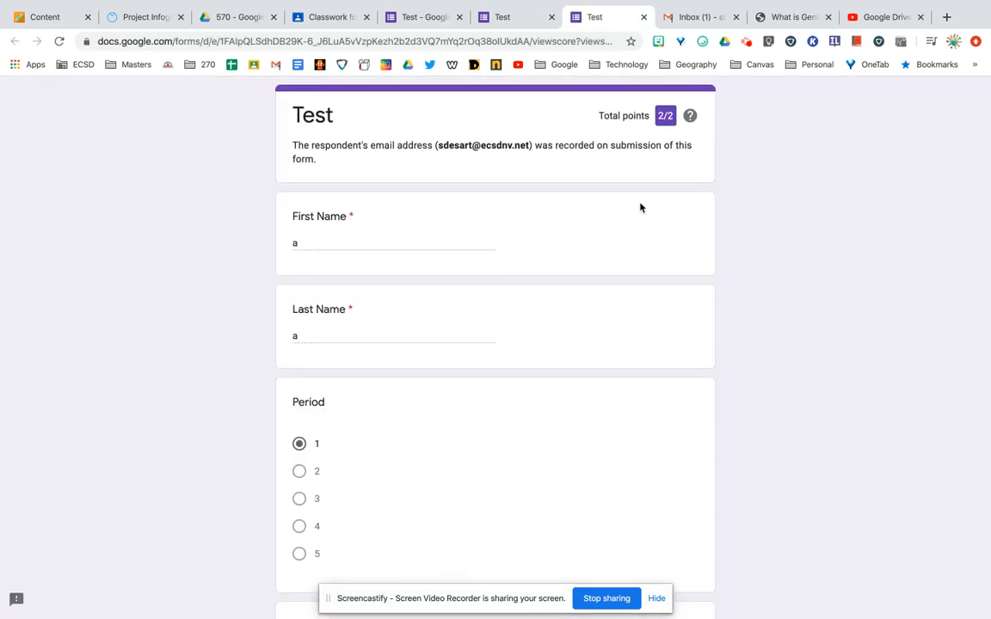
{"action": "scroll", "coordinate": [640, 207], "scroll_direction": "down", "scroll_amount": 3}
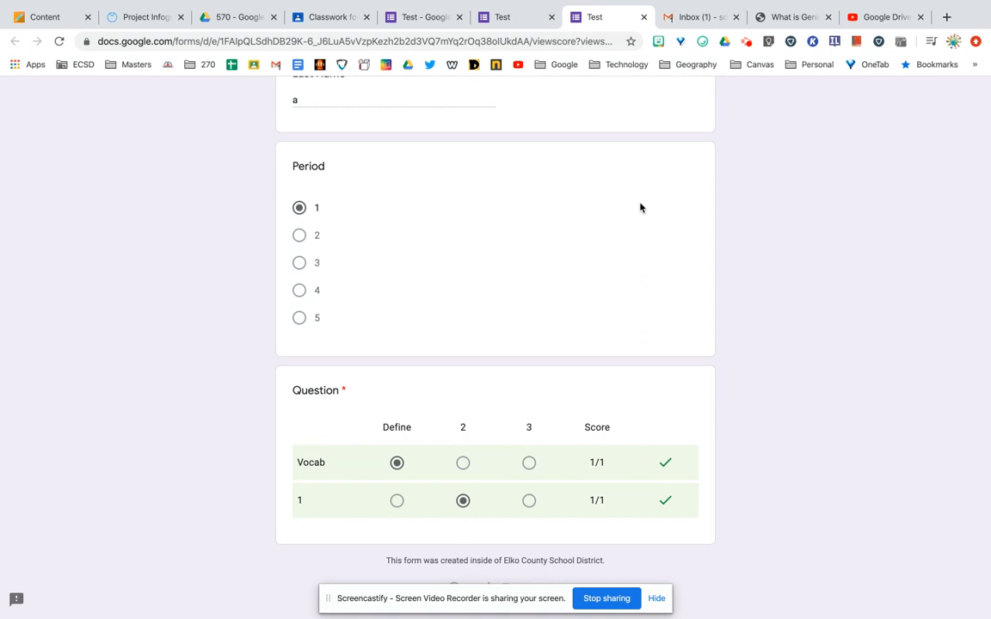
{"action": "scroll", "coordinate": [640, 207], "scroll_direction": "up", "scroll_amount": 5}
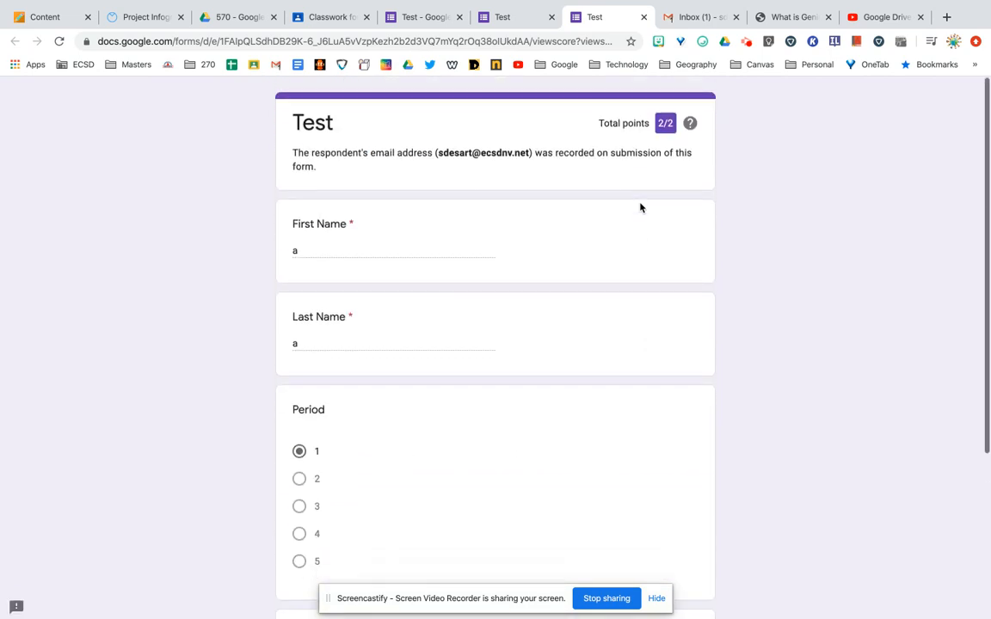
{"action": "left_click", "coordinate": [642, 17]}
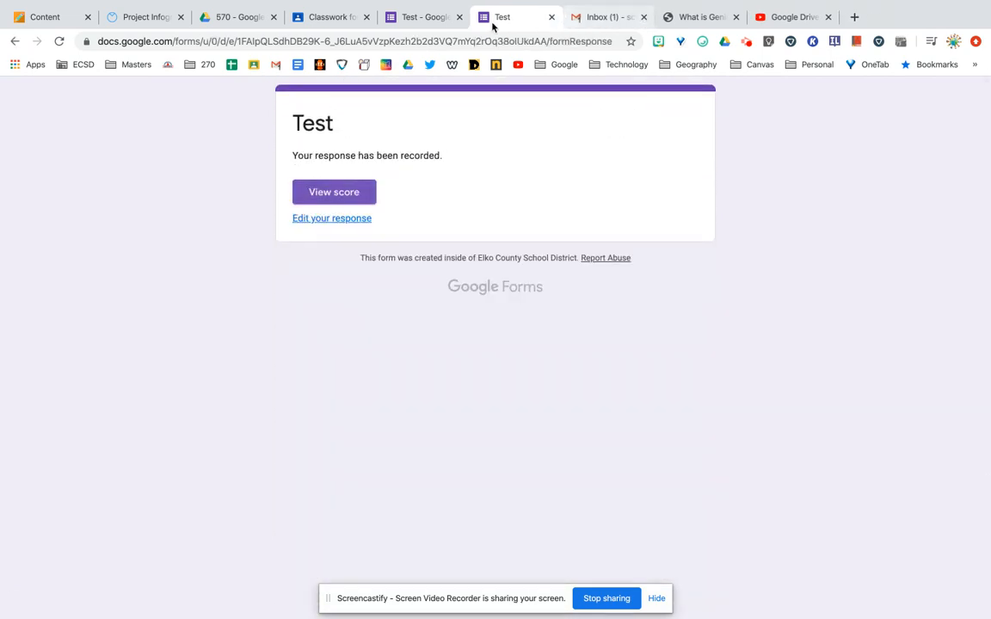
- Review the form's response summary in the editor, including the insights, scores and per-question charts
{"action": "left_click", "coordinate": [437, 18]}
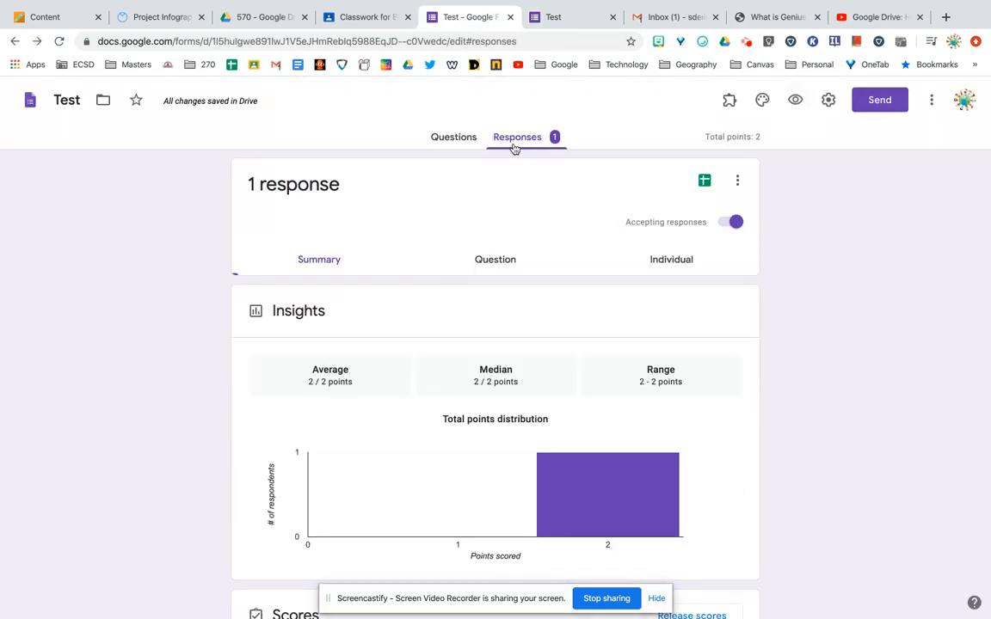
{"action": "scroll", "coordinate": [437, 337], "scroll_direction": "down", "scroll_amount": 6}
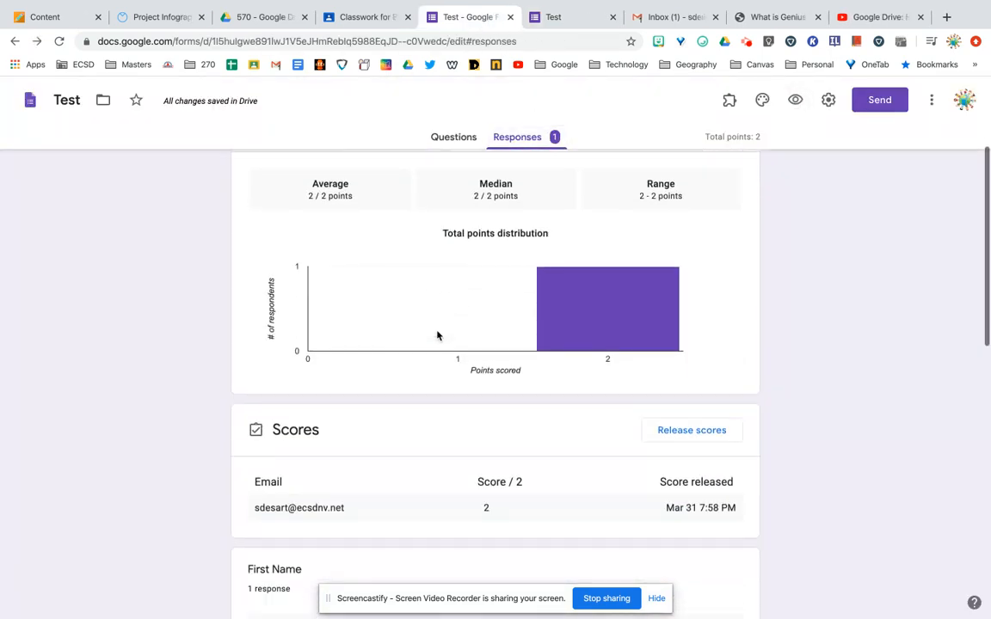
{"action": "scroll", "coordinate": [437, 337], "scroll_direction": "down", "scroll_amount": 5}
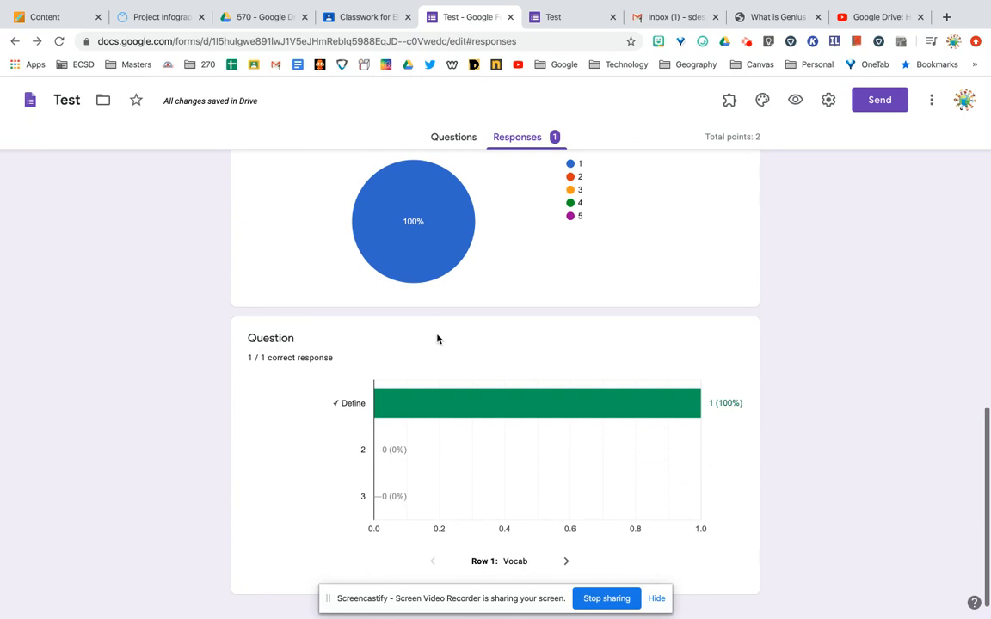
{"action": "scroll", "coordinate": [437, 339], "scroll_direction": "up", "scroll_amount": 6}
{"action": "scroll", "coordinate": [439, 331], "scroll_direction": "up", "scroll_amount": 5}
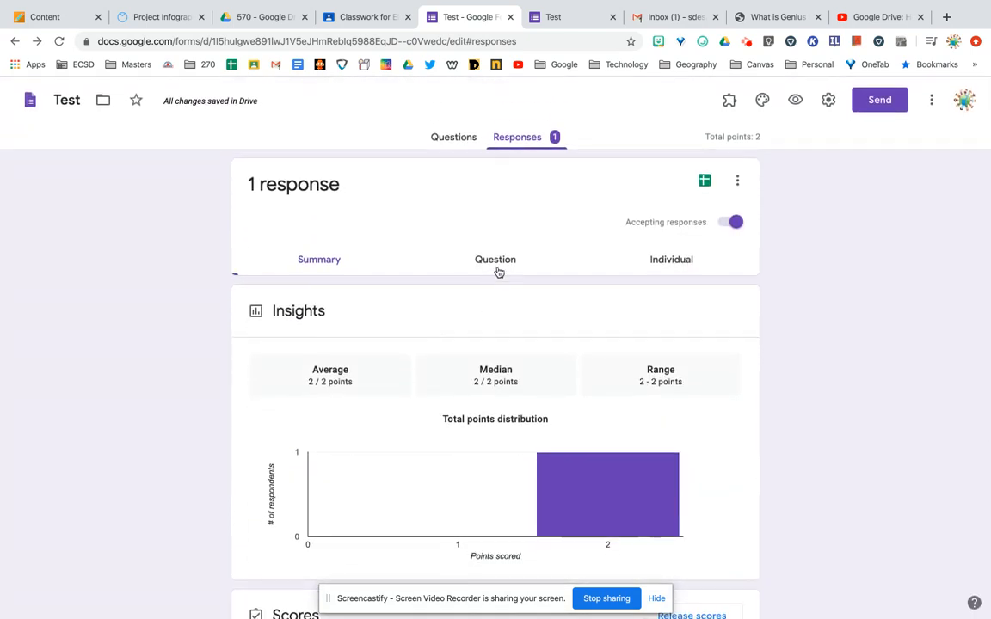
- Examine the responses by question and the individual submission with its grading
{"action": "left_click", "coordinate": [497, 267]}
{"action": "scroll", "coordinate": [385, 442], "scroll_direction": "down", "scroll_amount": 1}
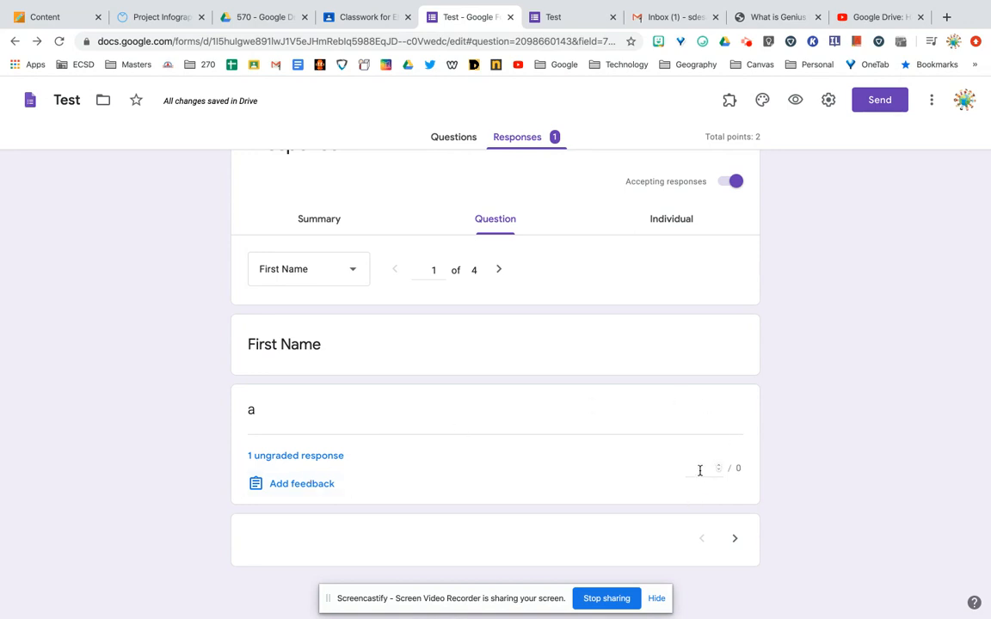
{"action": "left_click", "coordinate": [673, 221]}
{"action": "scroll", "coordinate": [597, 325], "scroll_direction": "down", "scroll_amount": 6}
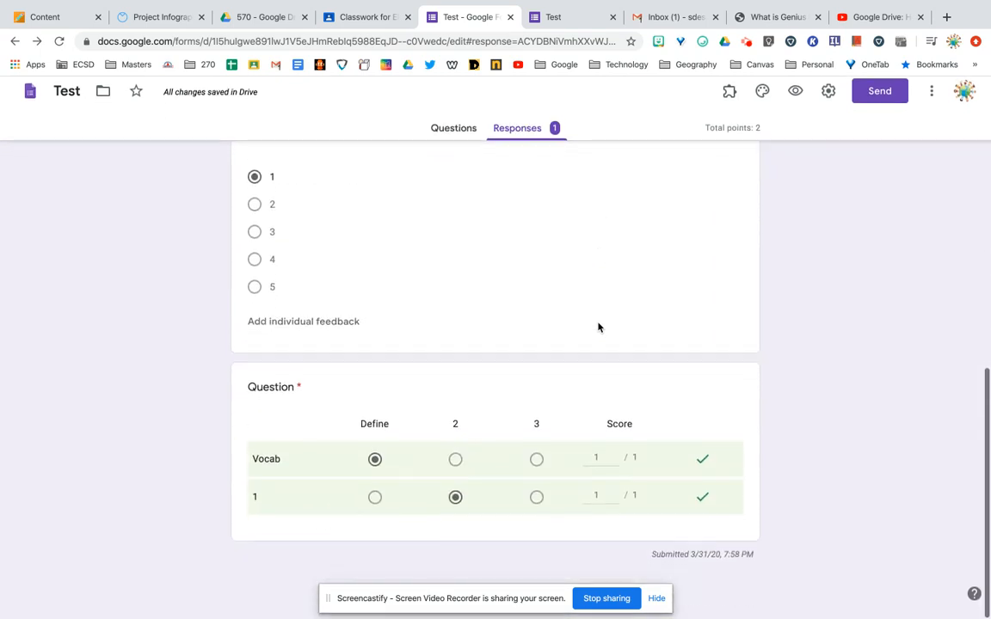
{"action": "scroll", "coordinate": [599, 326], "scroll_direction": "up", "scroll_amount": 10}
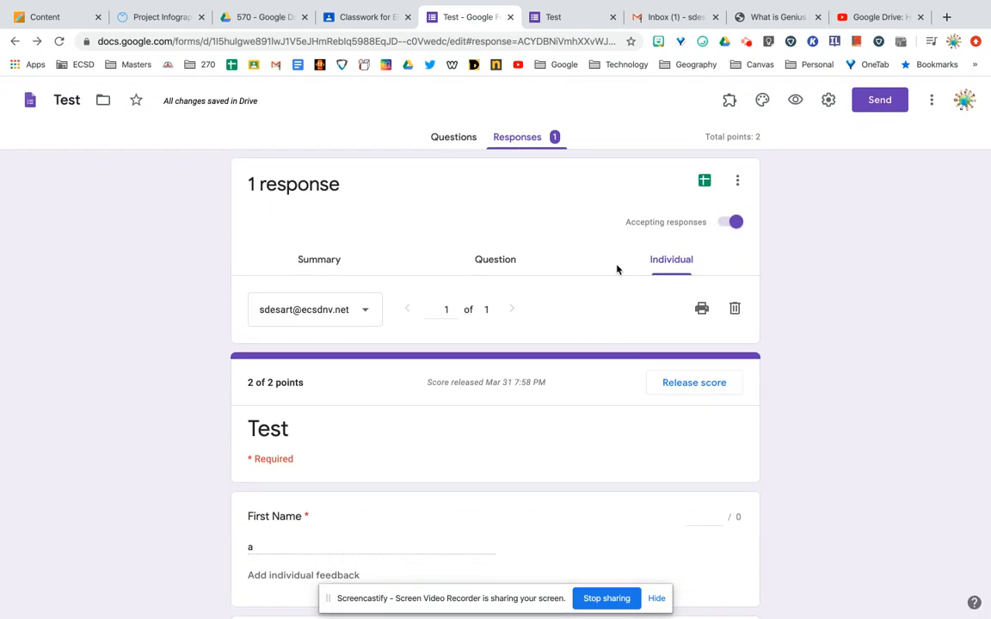
- Create a new spreadsheet named Test (Responses) as the destination for the form's responses
{"action": "left_click", "coordinate": [702, 179]}
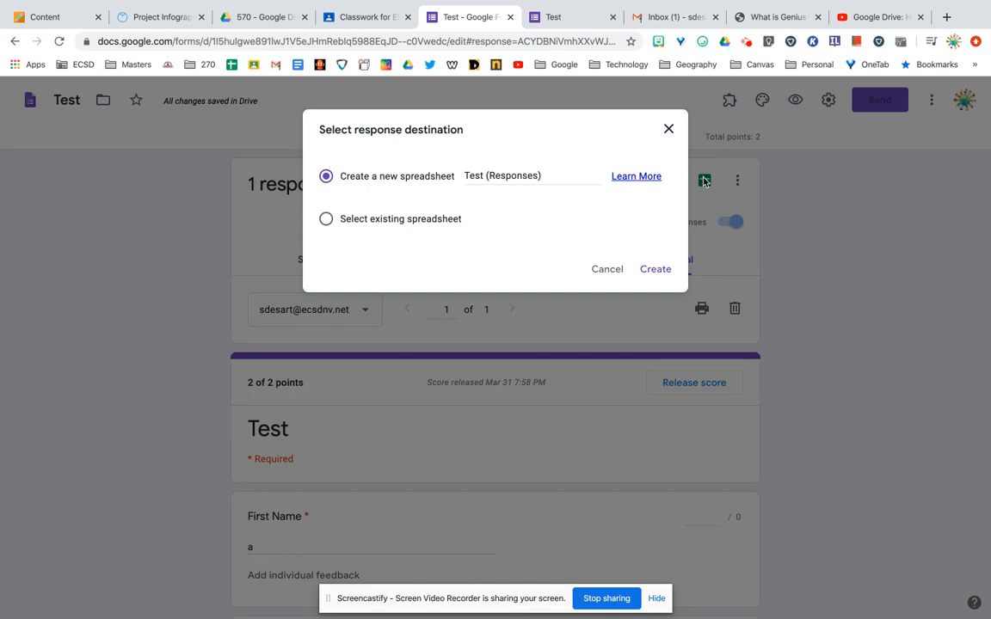
{"action": "left_click", "coordinate": [650, 271]}
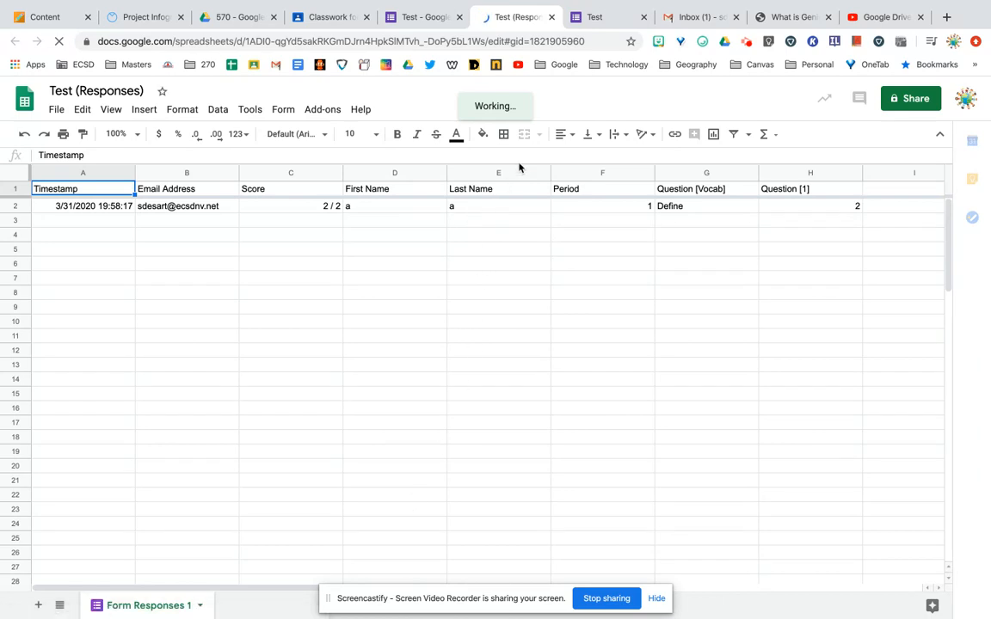
- Sort the response sheet A → Z by the Last Name column and again by the Period column
{"action": "left_click", "coordinate": [543, 176]}
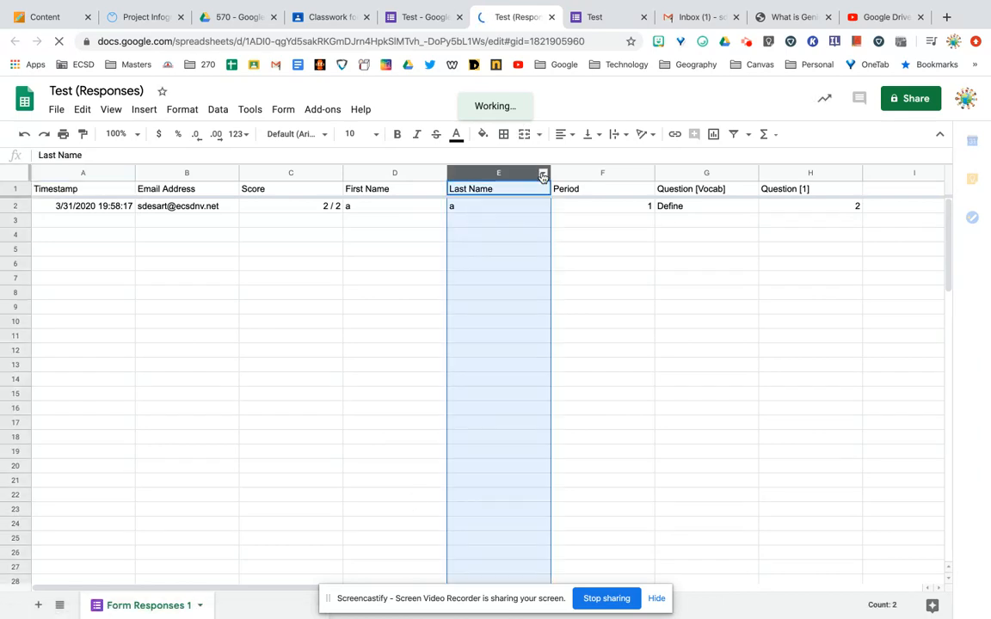
{"action": "left_click", "coordinate": [542, 175]}
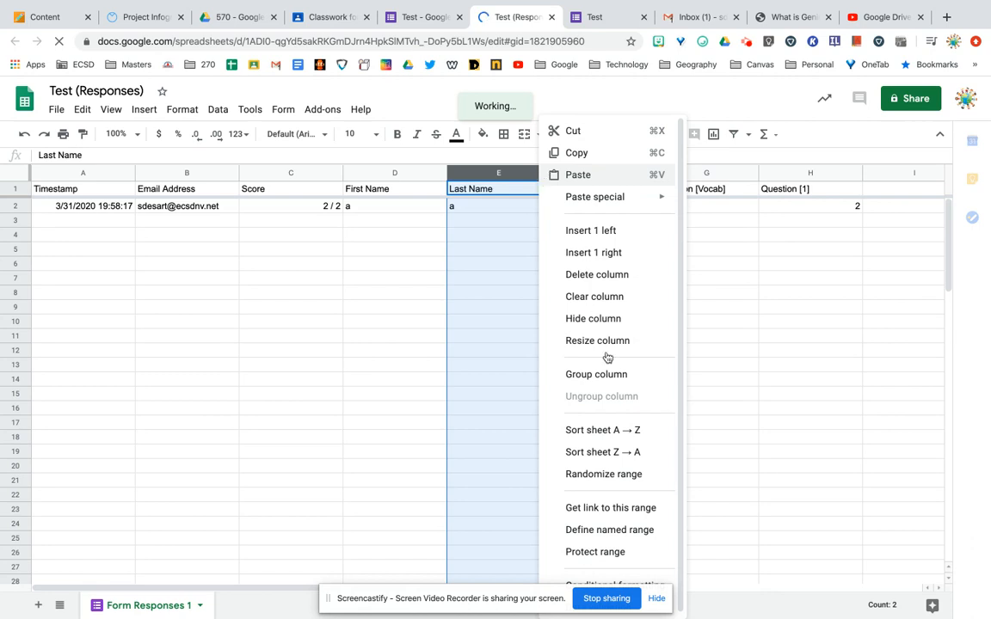
{"action": "left_click", "coordinate": [600, 431]}
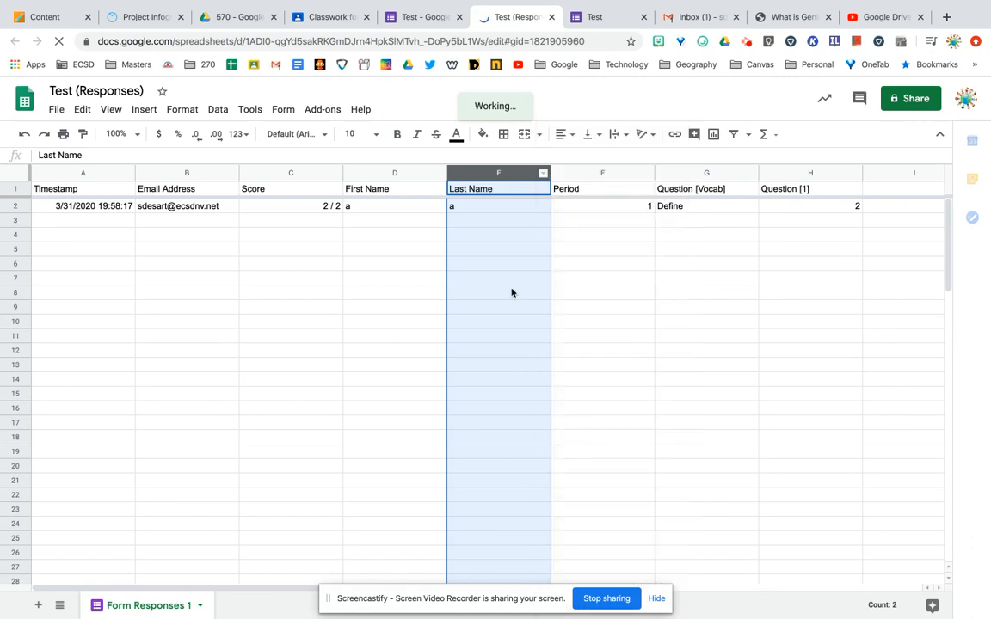
{"action": "left_click", "coordinate": [648, 173]}
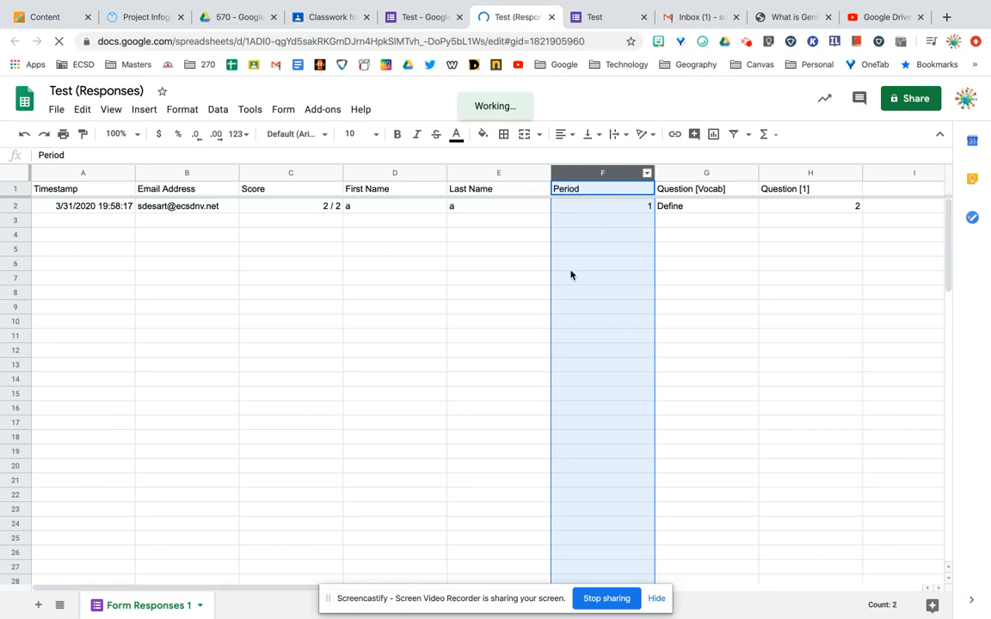
{"action": "left_click", "coordinate": [648, 173]}
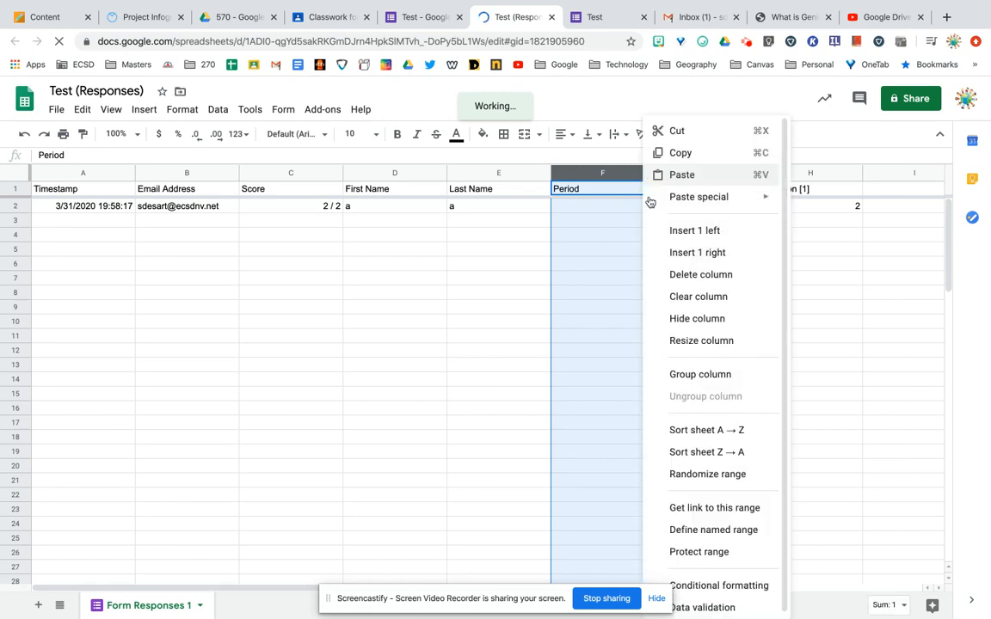
{"action": "left_click", "coordinate": [693, 430]}
{"action": "left_click", "coordinate": [415, 338]}
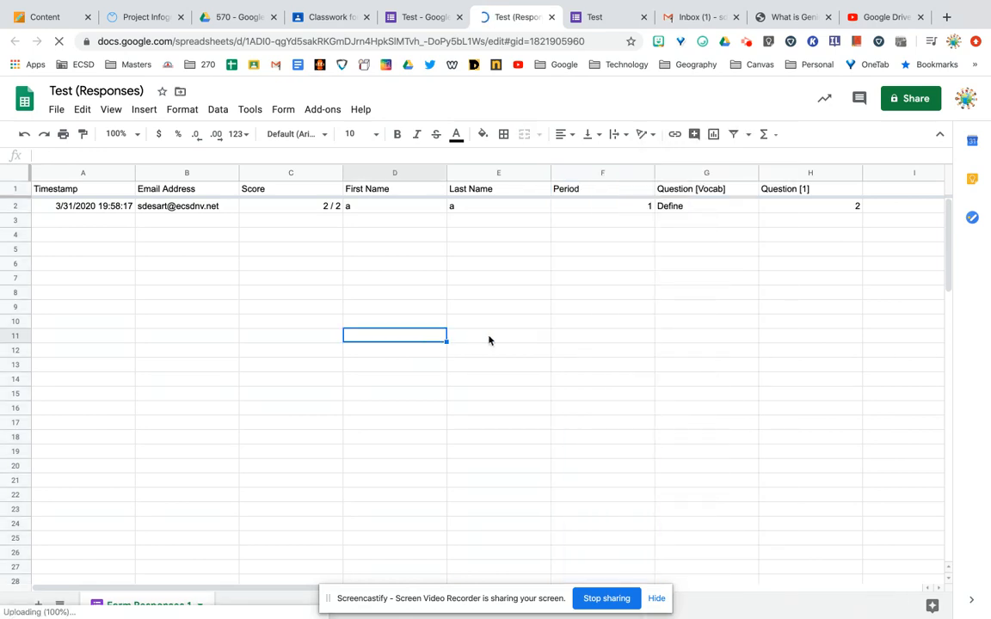
{"action": "left_click", "coordinate": [489, 341]}
{"action": "left_click", "coordinate": [625, 312]}
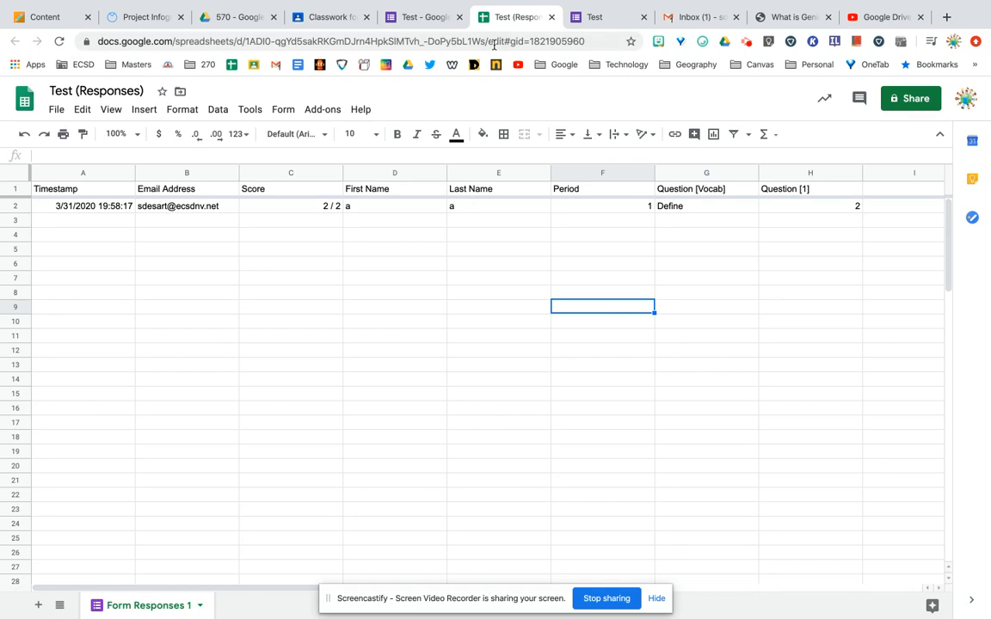
- Switch to Google Classroom, and start a new assignment in place of the blank material post
{"action": "left_click", "coordinate": [315, 17]}
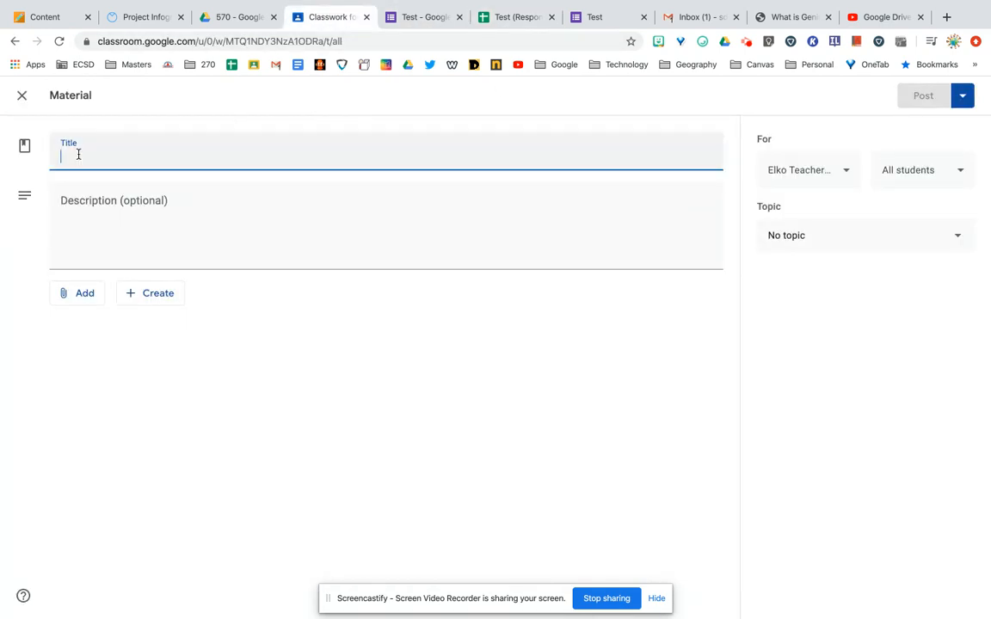
{"action": "left_click", "coordinate": [21, 96]}
{"action": "left_click", "coordinate": [271, 149]}
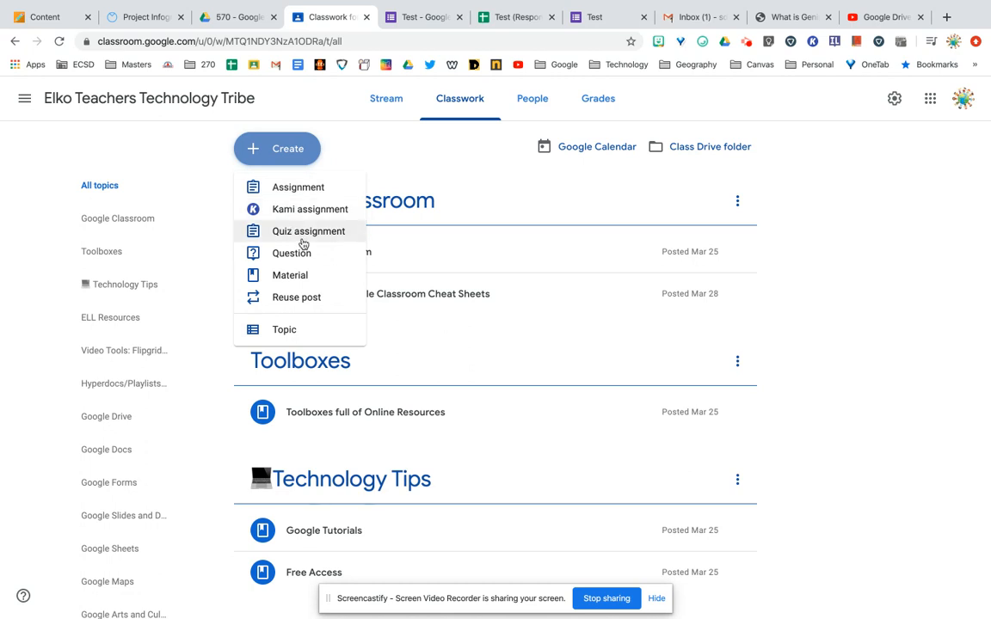
{"action": "left_click", "coordinate": [319, 189]}
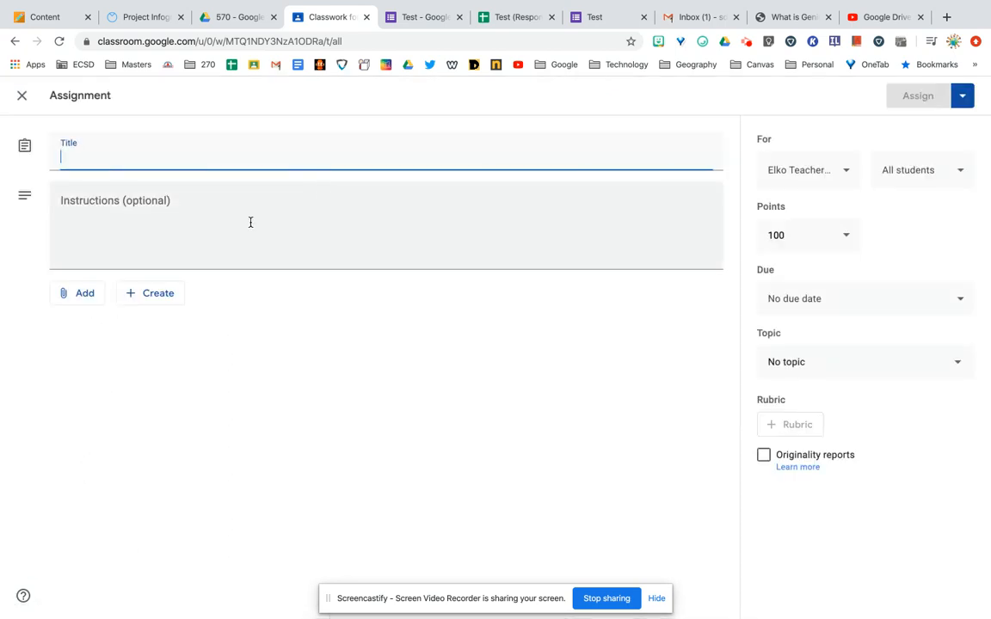
- Attach the Test form from Google Drive to the new assignment
{"action": "left_click", "coordinate": [86, 293]}
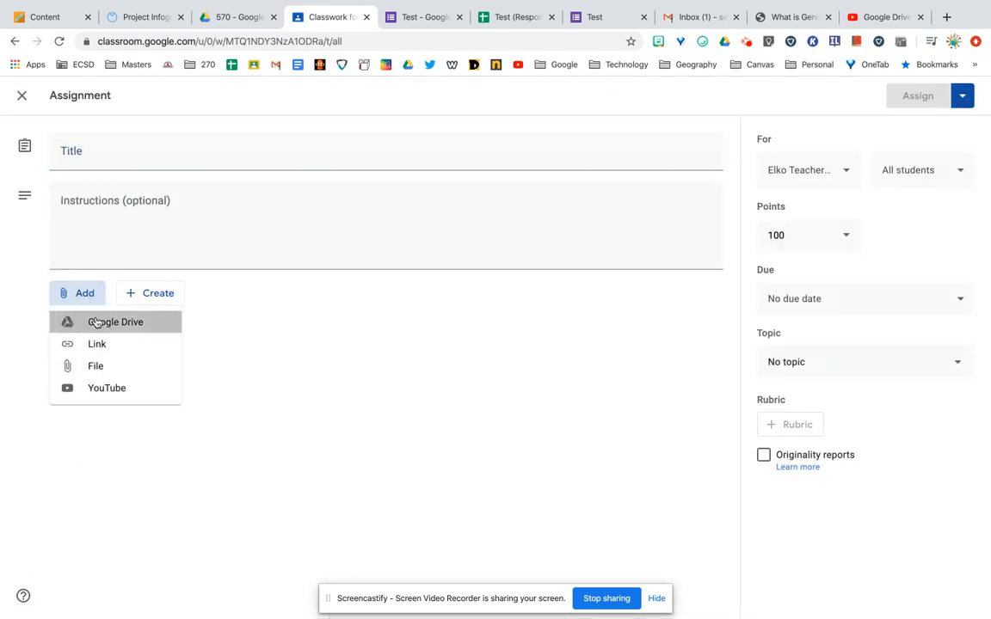
{"action": "left_click", "coordinate": [98, 322]}
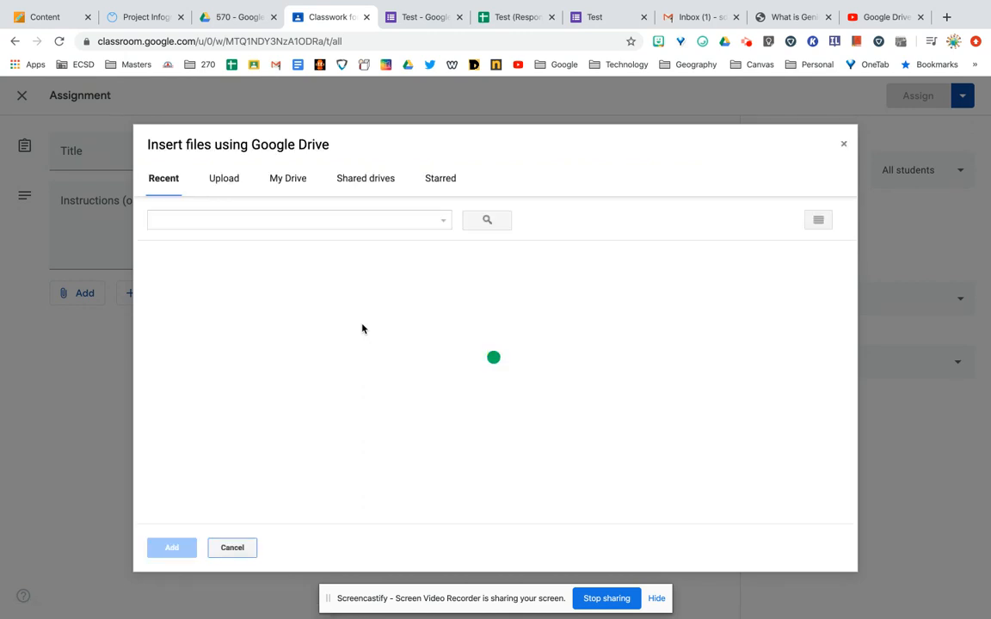
{"action": "left_click", "coordinate": [324, 358]}
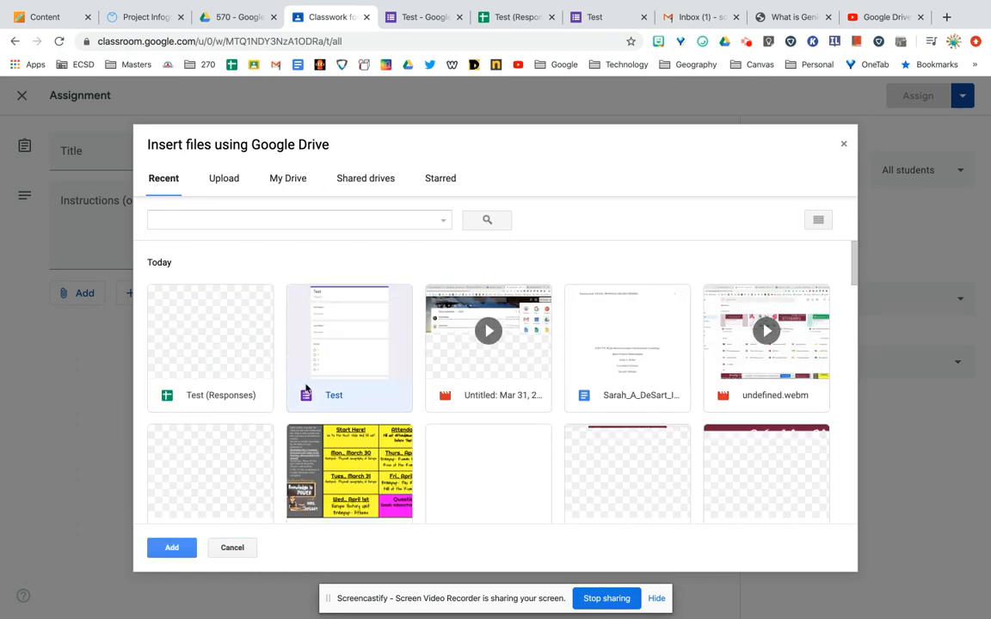
{"action": "left_click", "coordinate": [175, 551]}
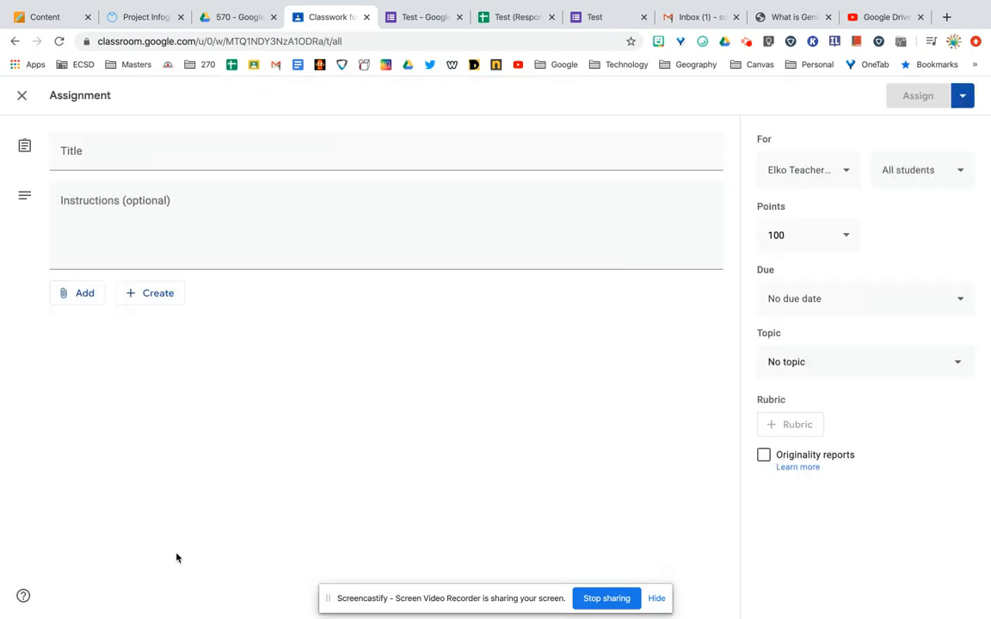